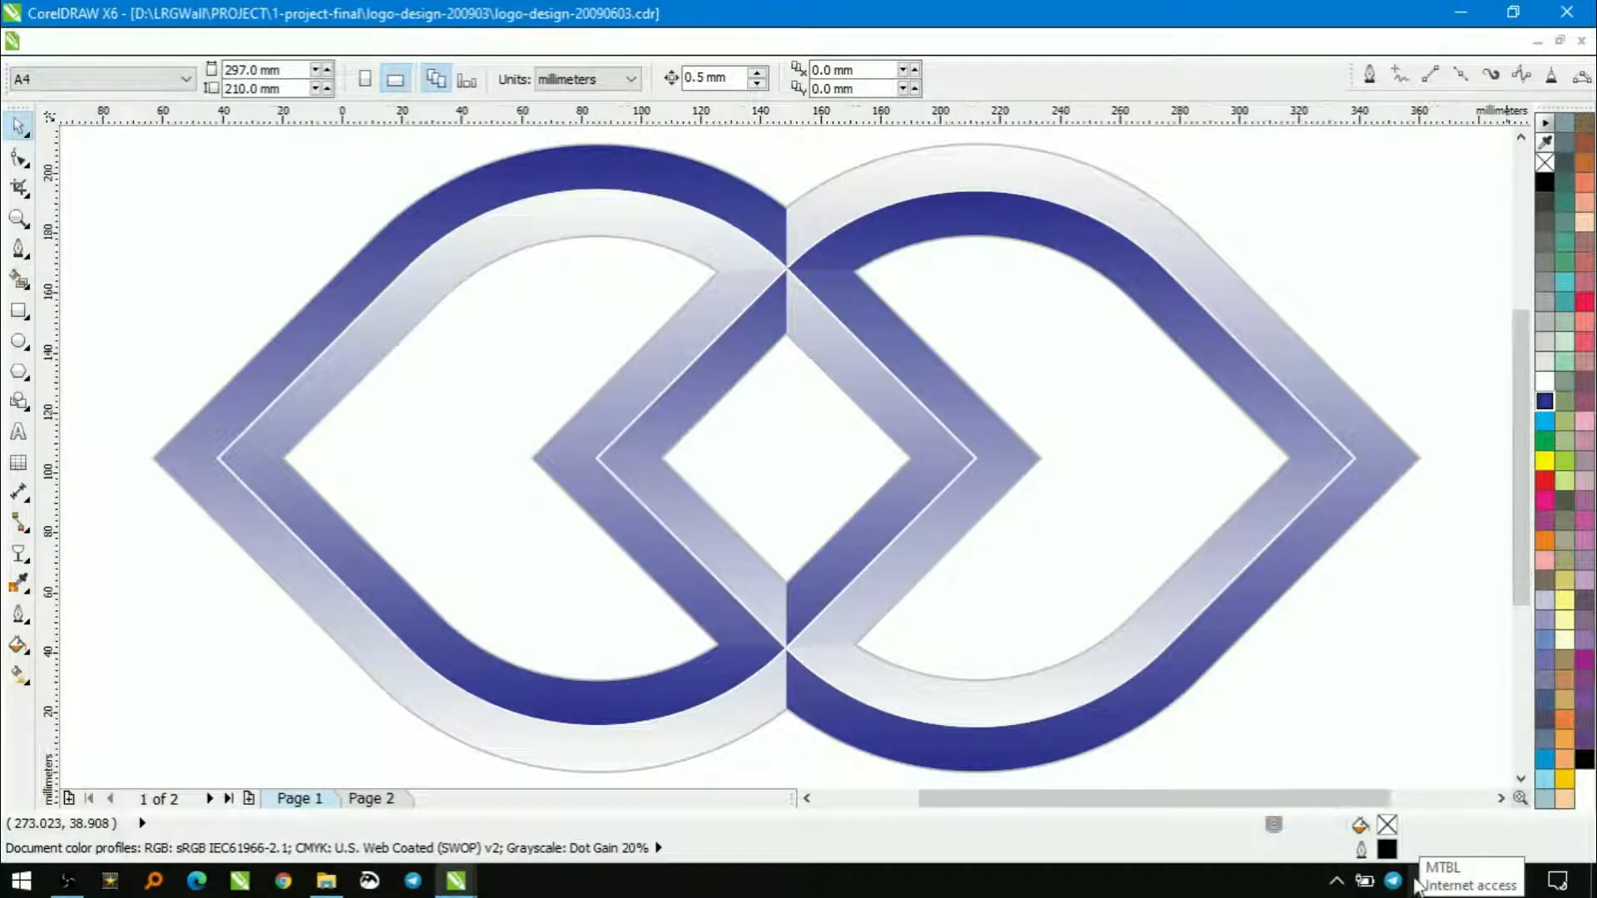
Step: Delete the existing interlaced ring logo from Page 1, leaving the header in place
key(shift+F4)
click(862, 479)
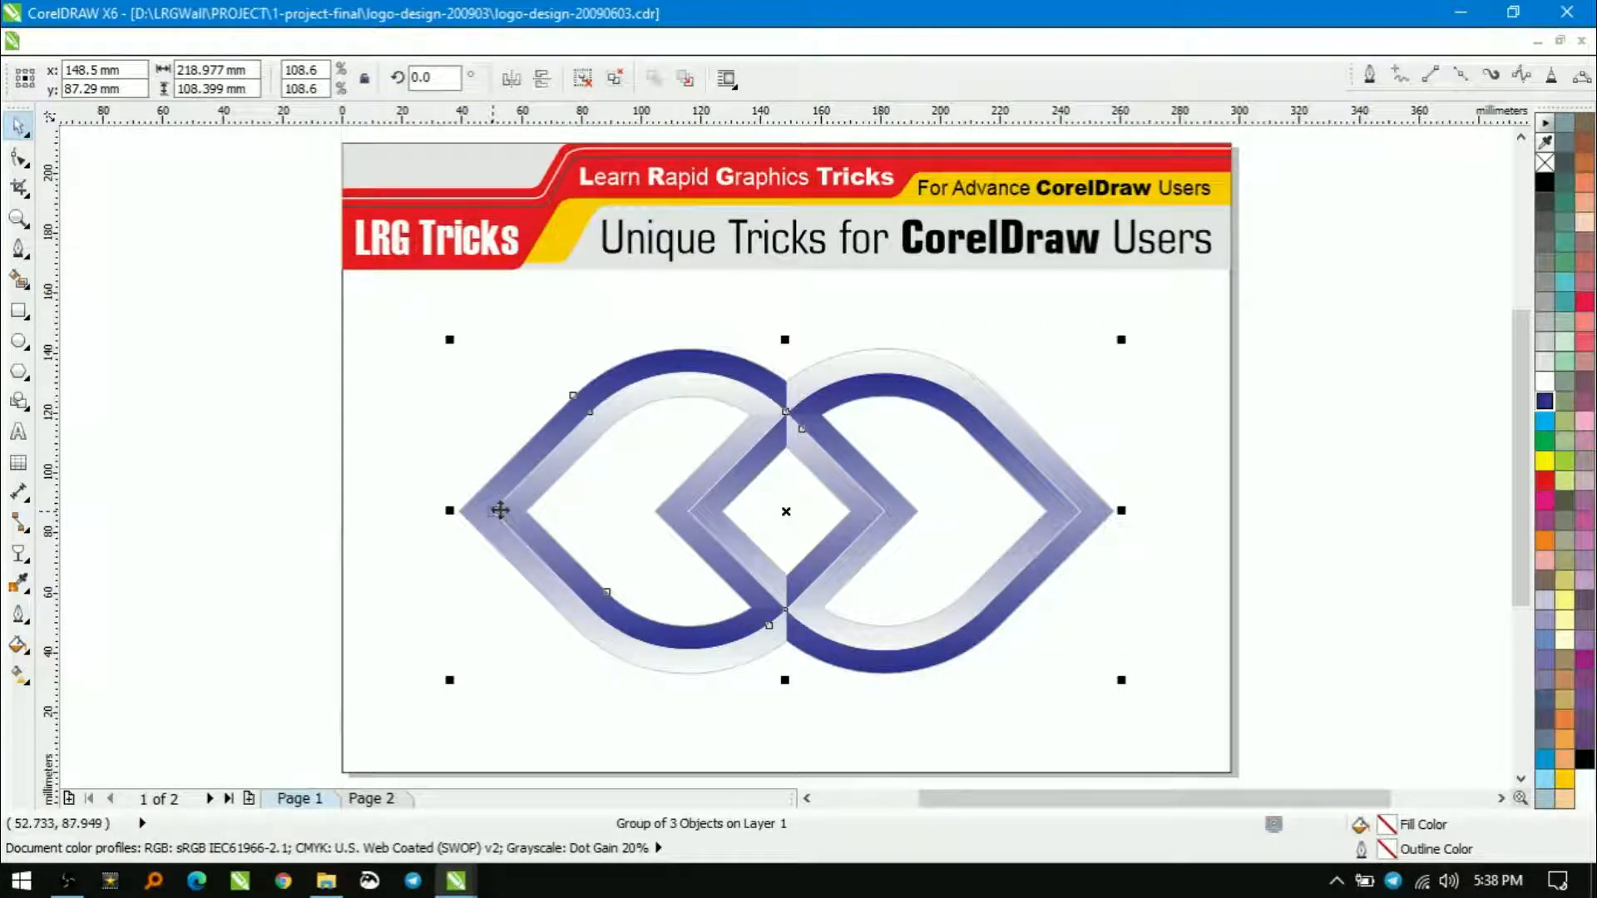
key(Delete)
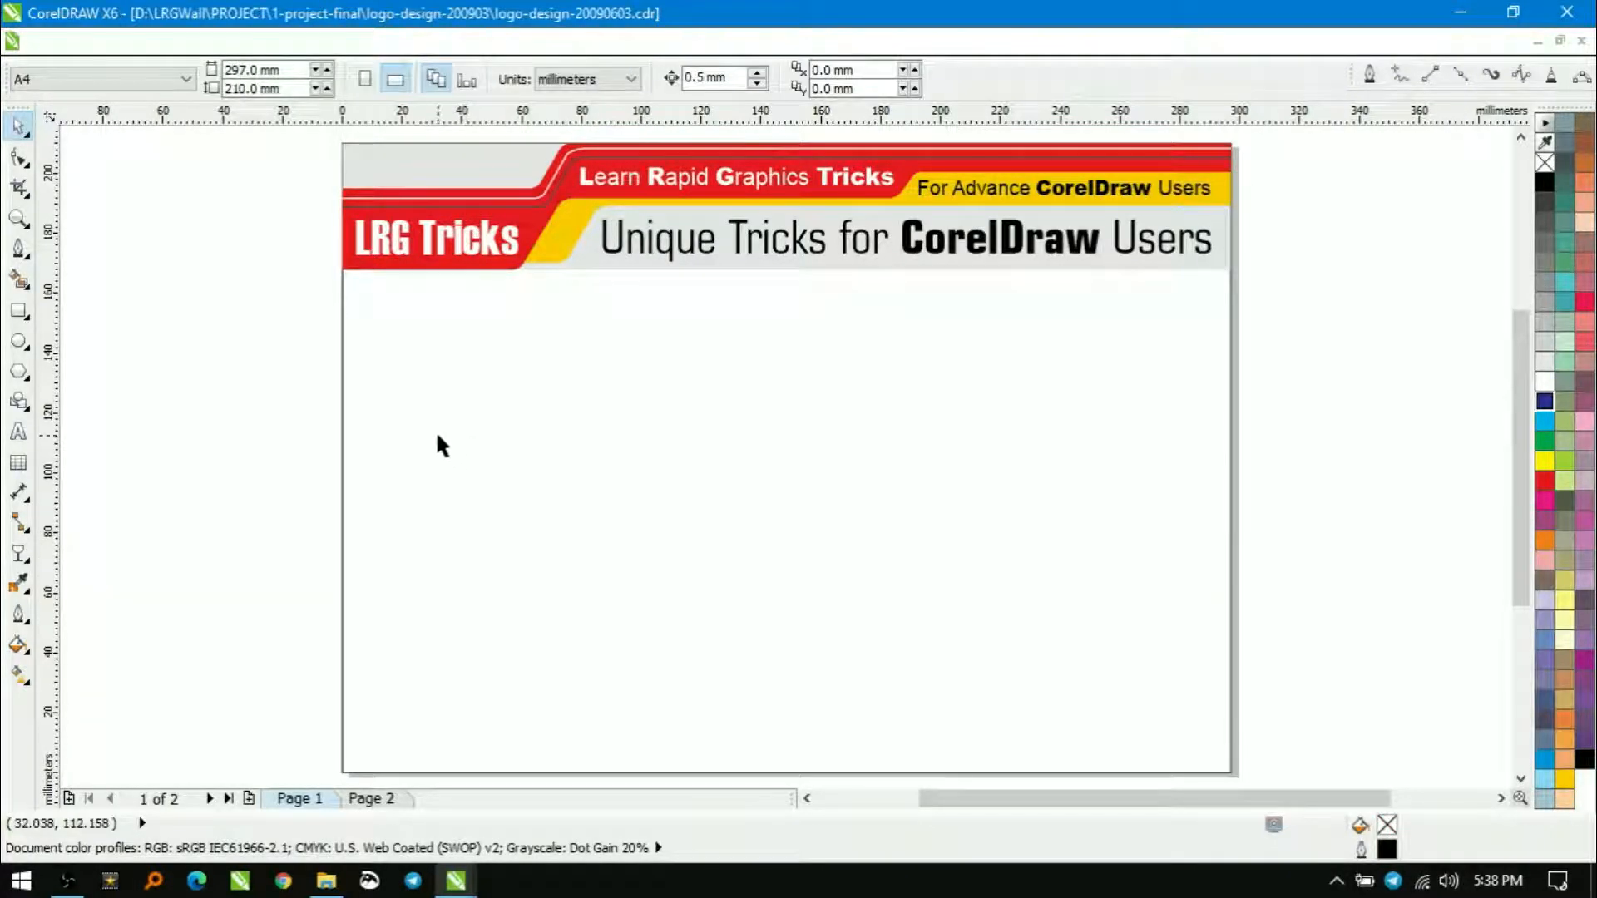
Step: Draw a square about 86 mm wide below the header and rotate it to 315 degrees to form a diamond
key(F6)
drag(449, 396, 708, 654)
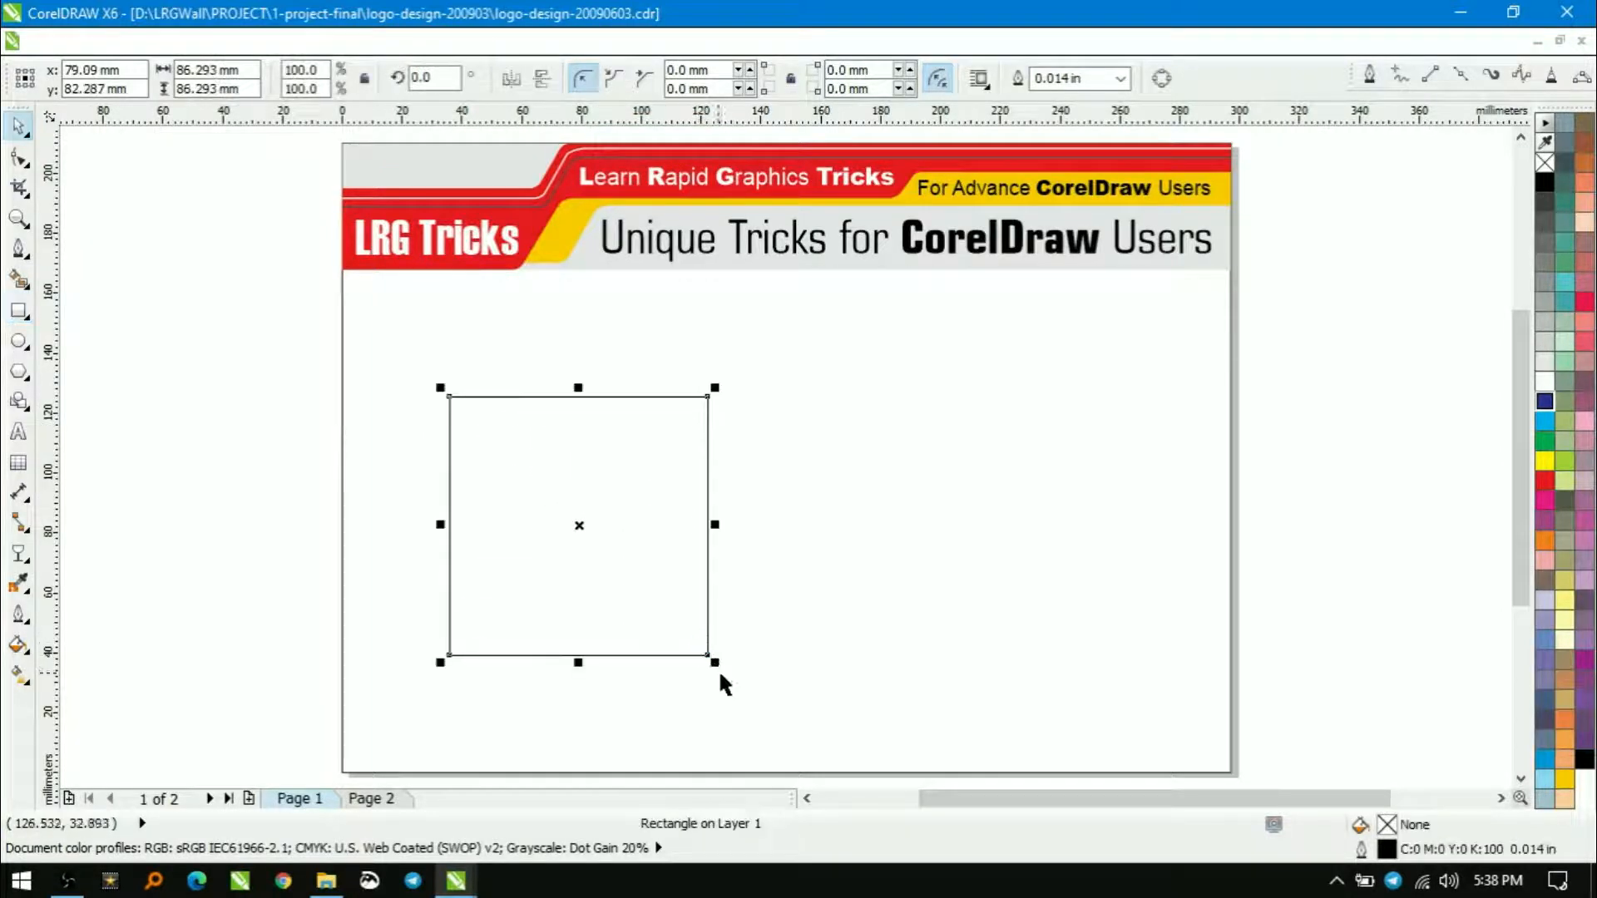
key(space)
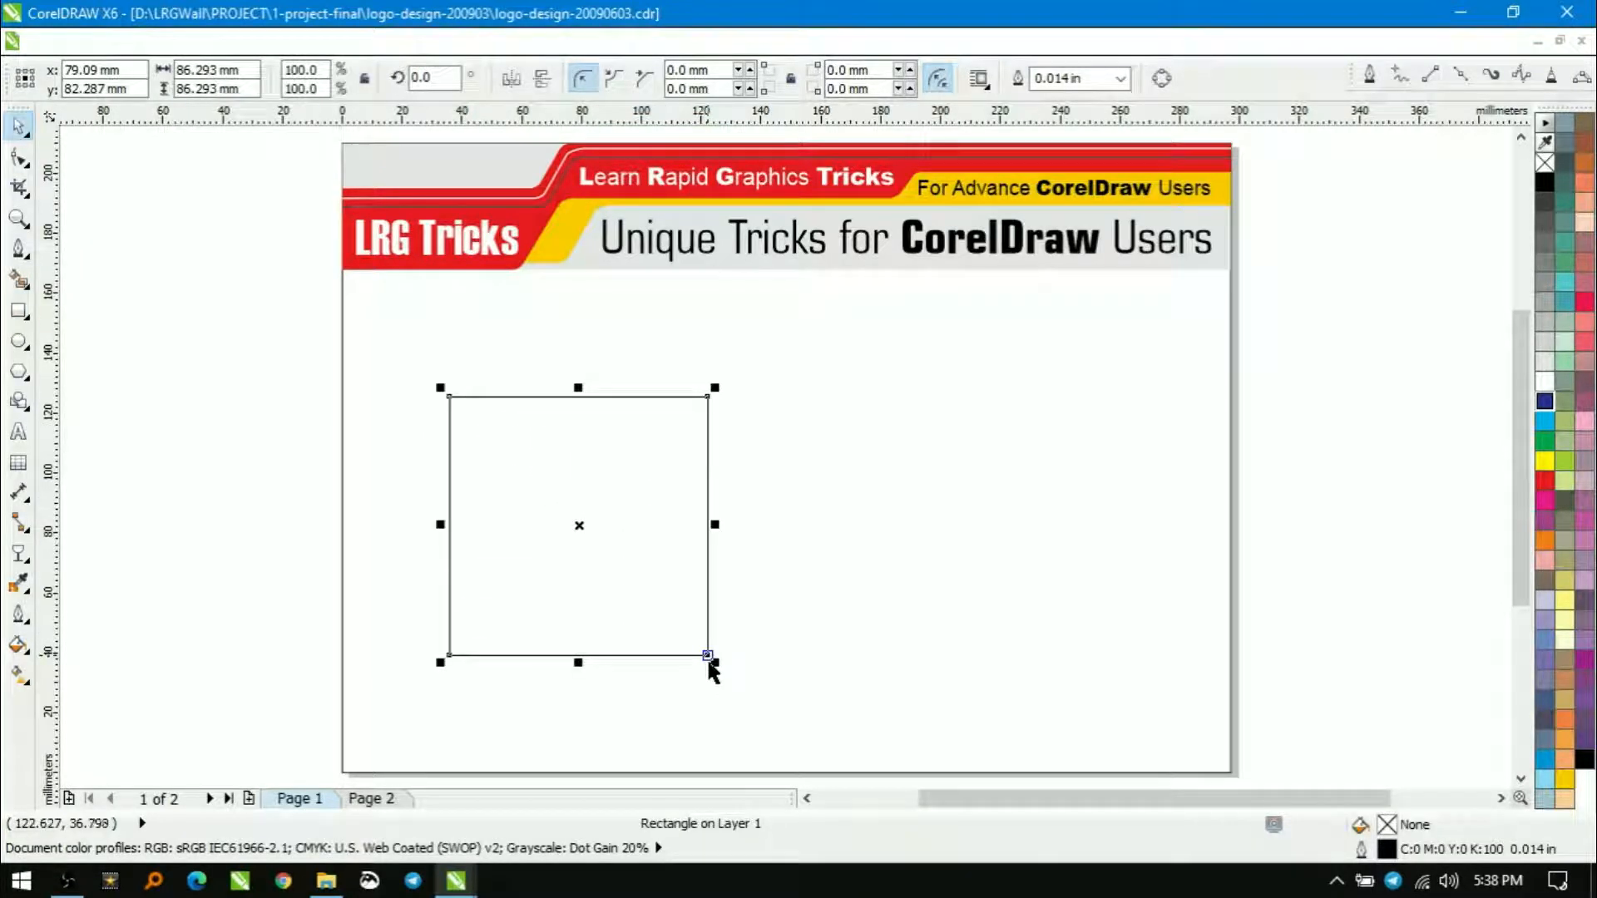
click(708, 413)
drag(714, 389, 772, 536)
Step: Round the diamond's upper and lower corners to a radius of about 43 mm
key(F10)
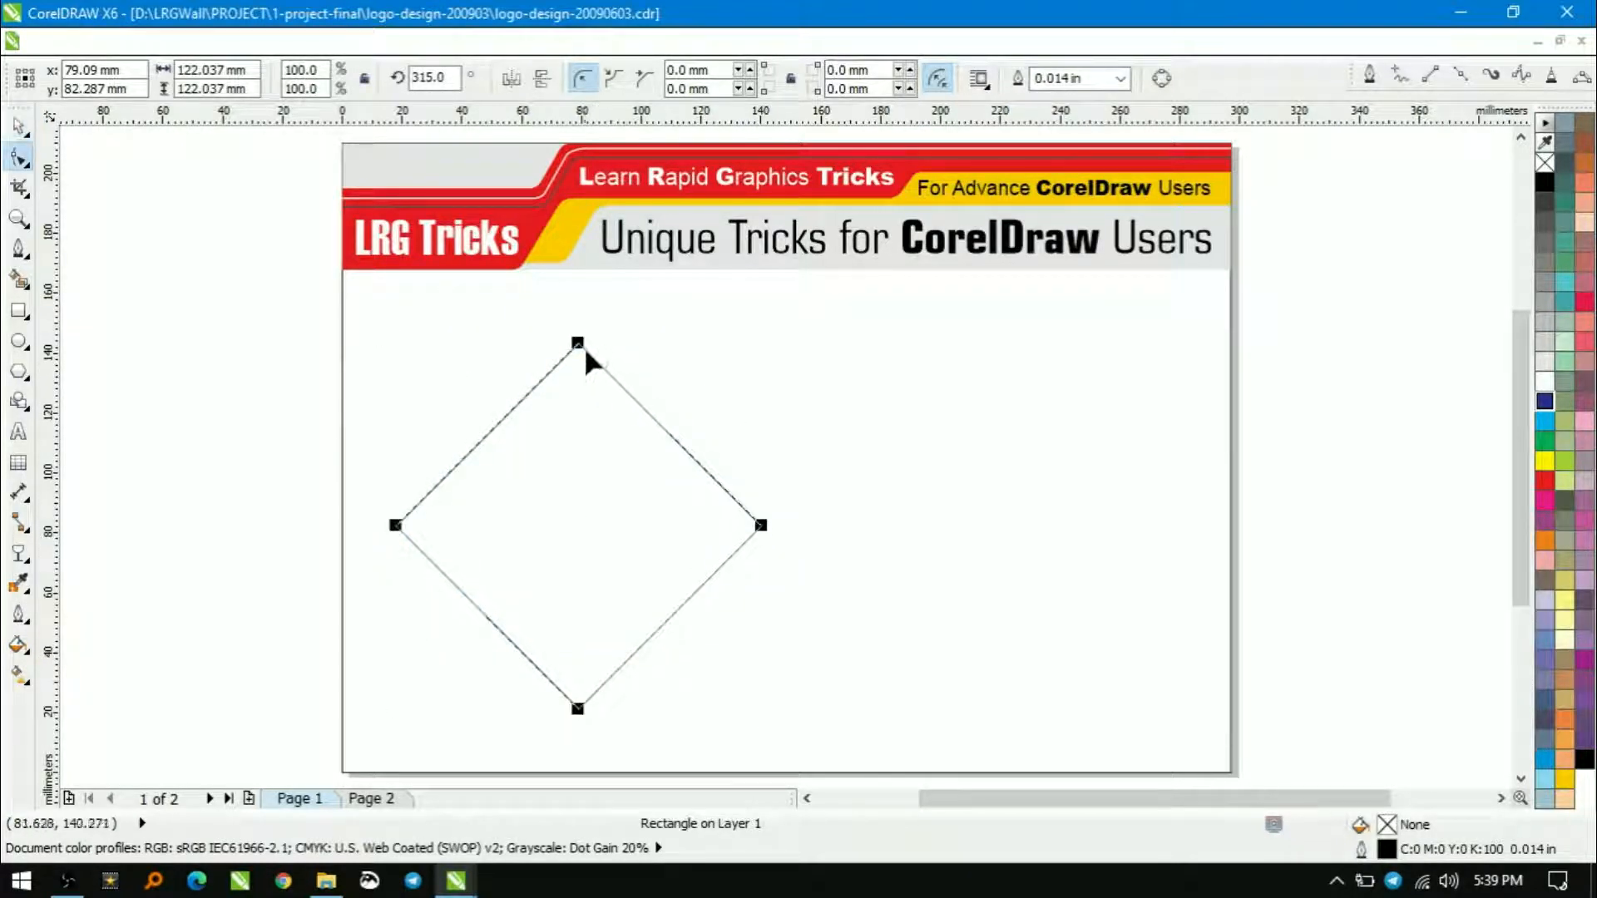
drag(581, 348, 710, 510)
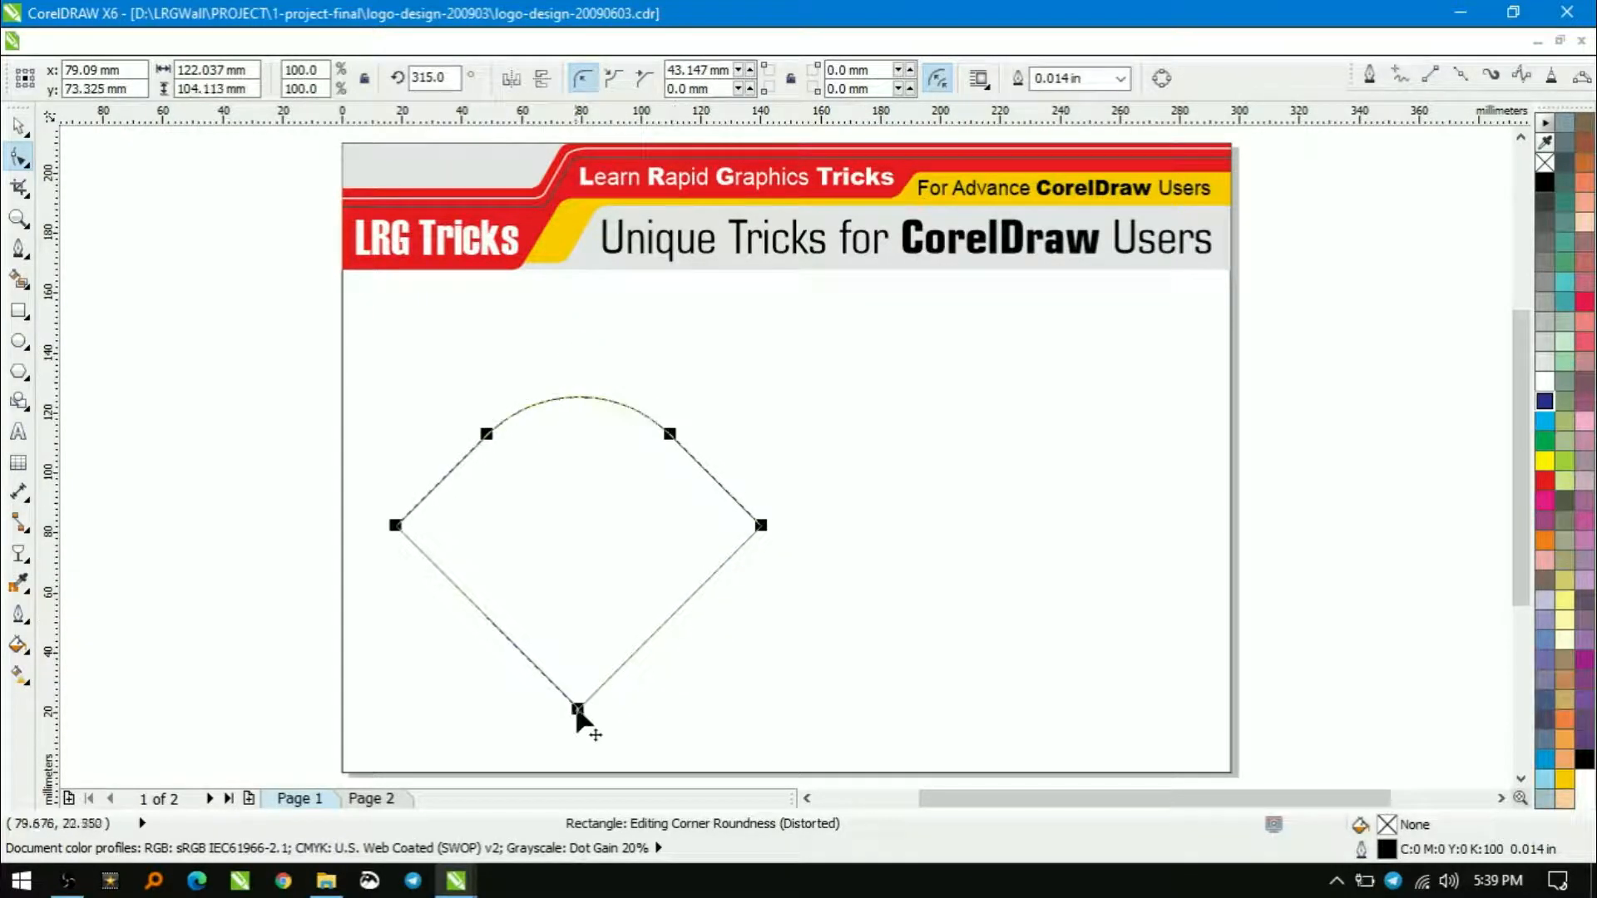
drag(579, 712, 877, 485)
key(space)
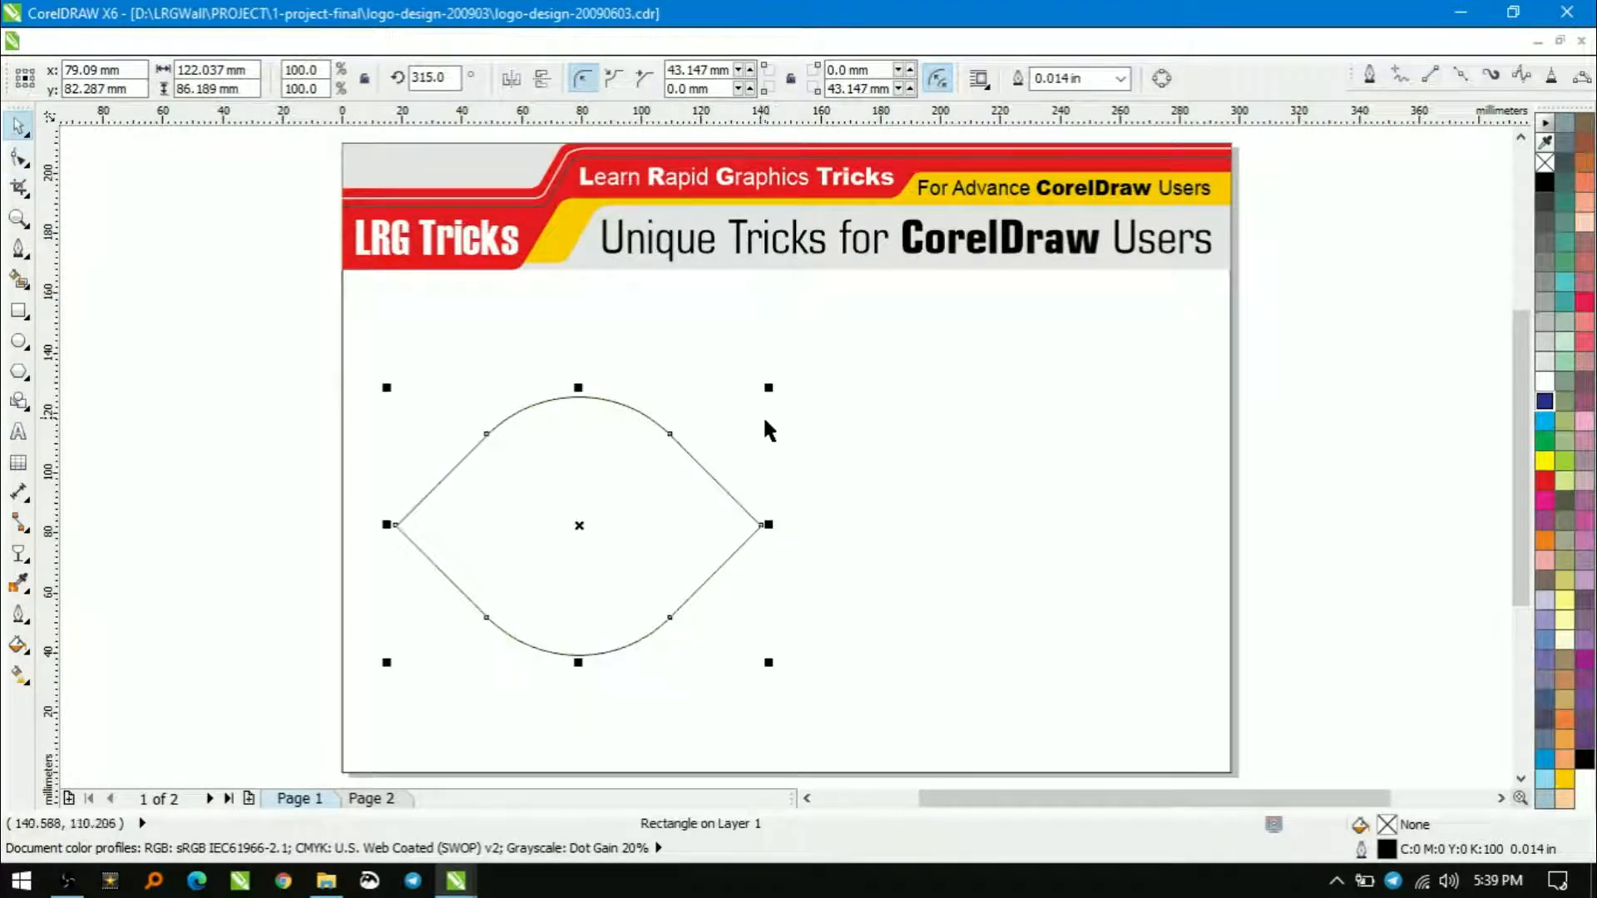
Step: Create two progressively smaller concentric copies of the rounded diamond, at about 85% and 70% of the original size
drag(771, 393, 742, 369)
key(ctrl+r)
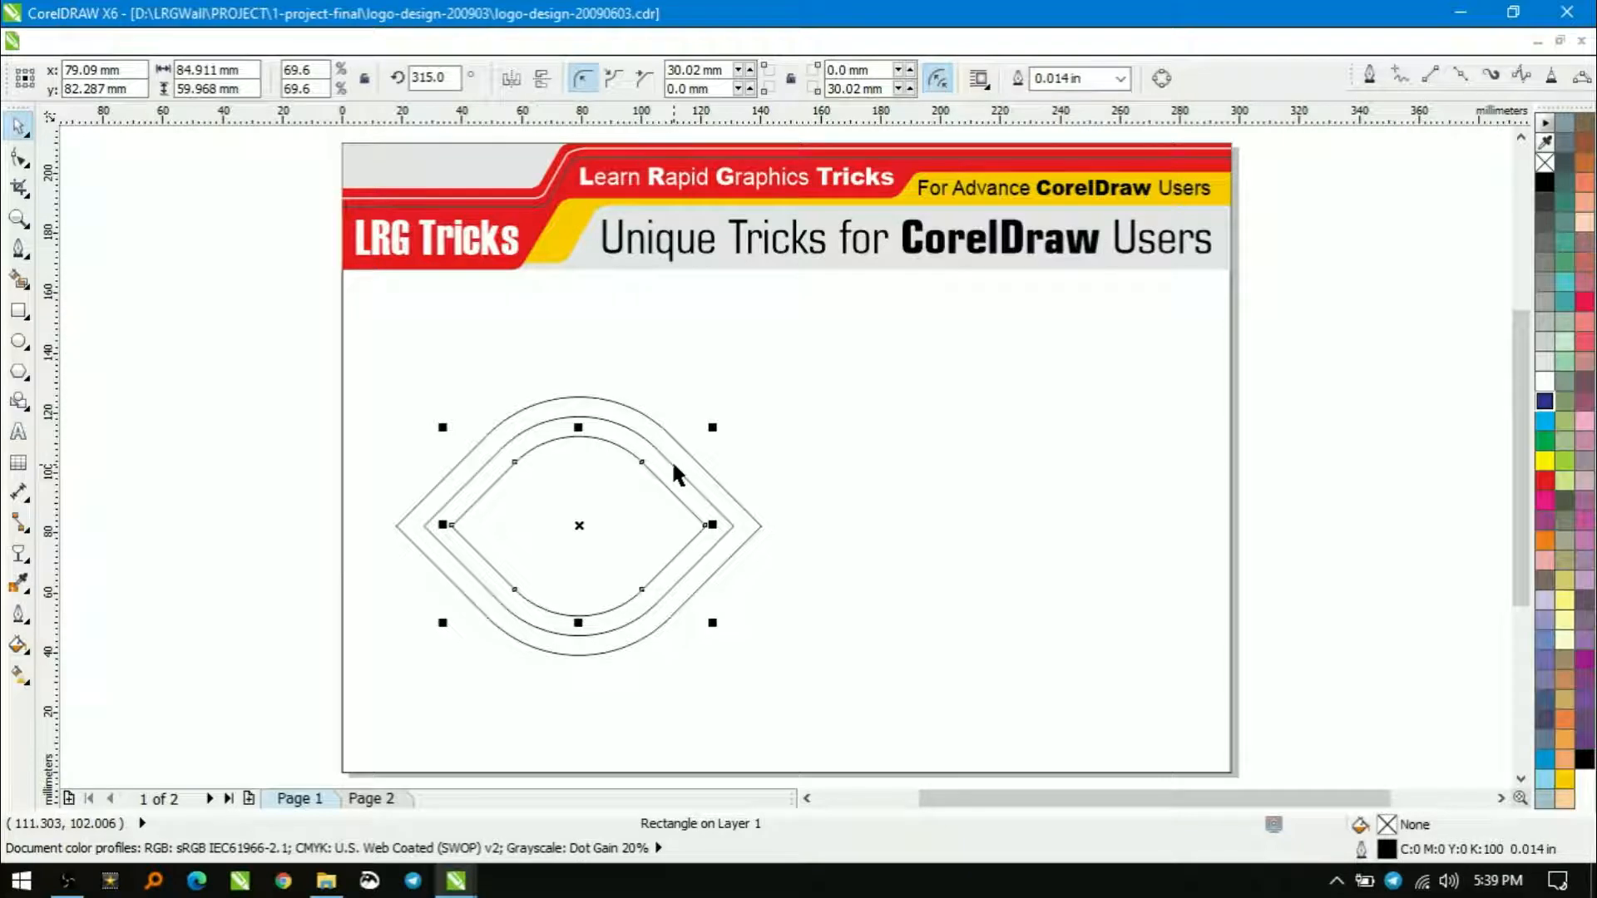
Step: Duplicate the middle outline and combine one copy with the outer outline and another with the inner outline to form two rings
key(z)
drag(334, 366, 787, 645)
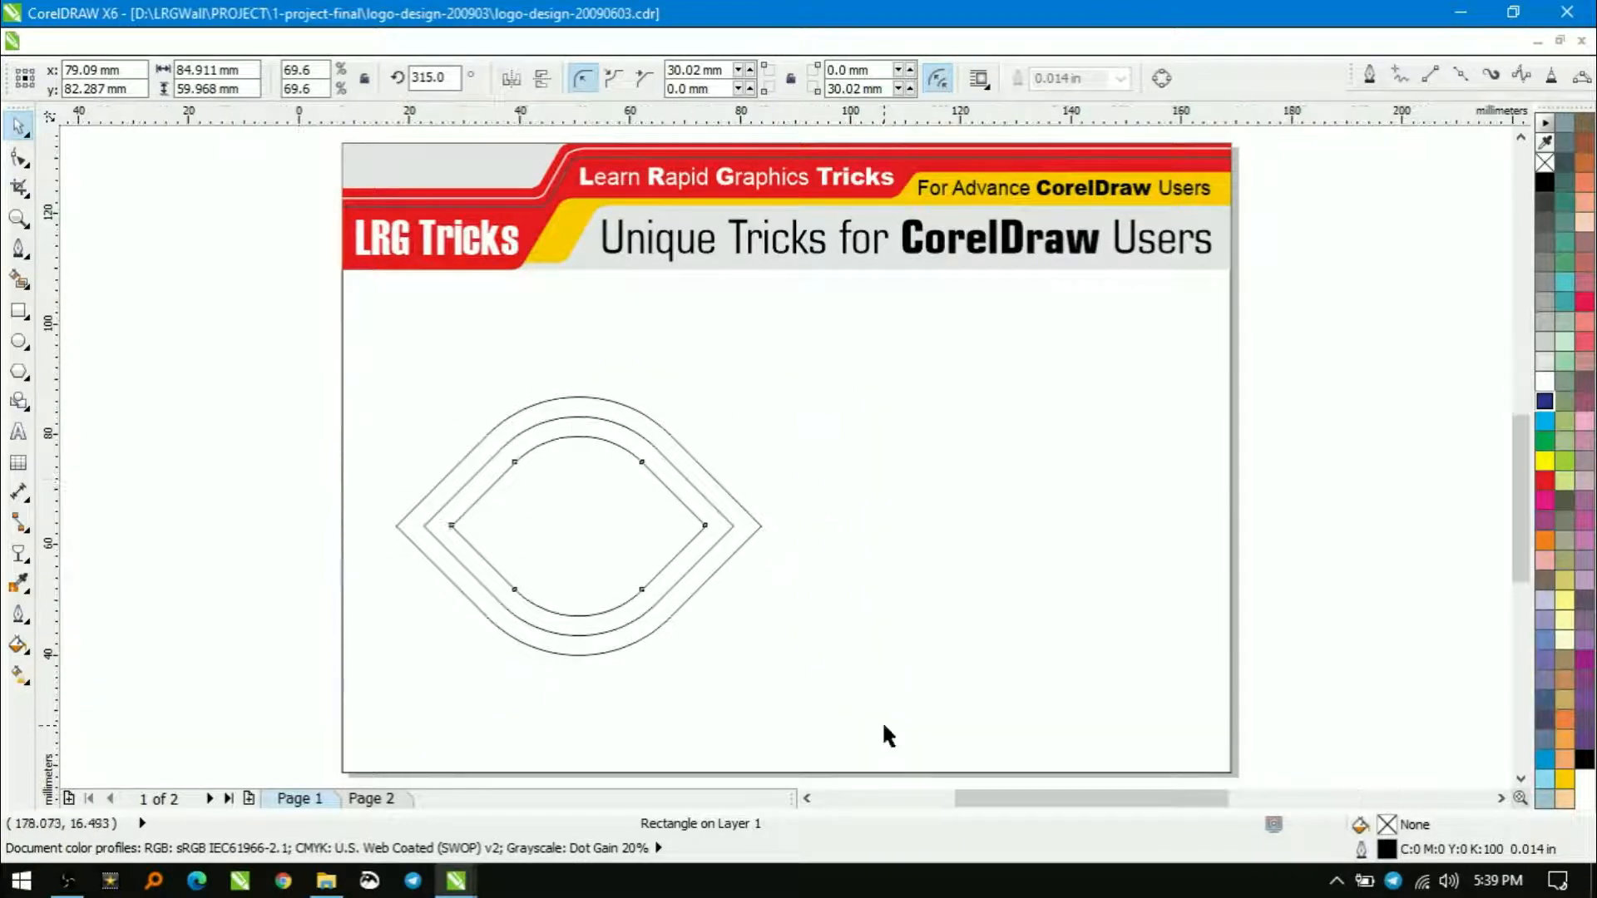
click(839, 249)
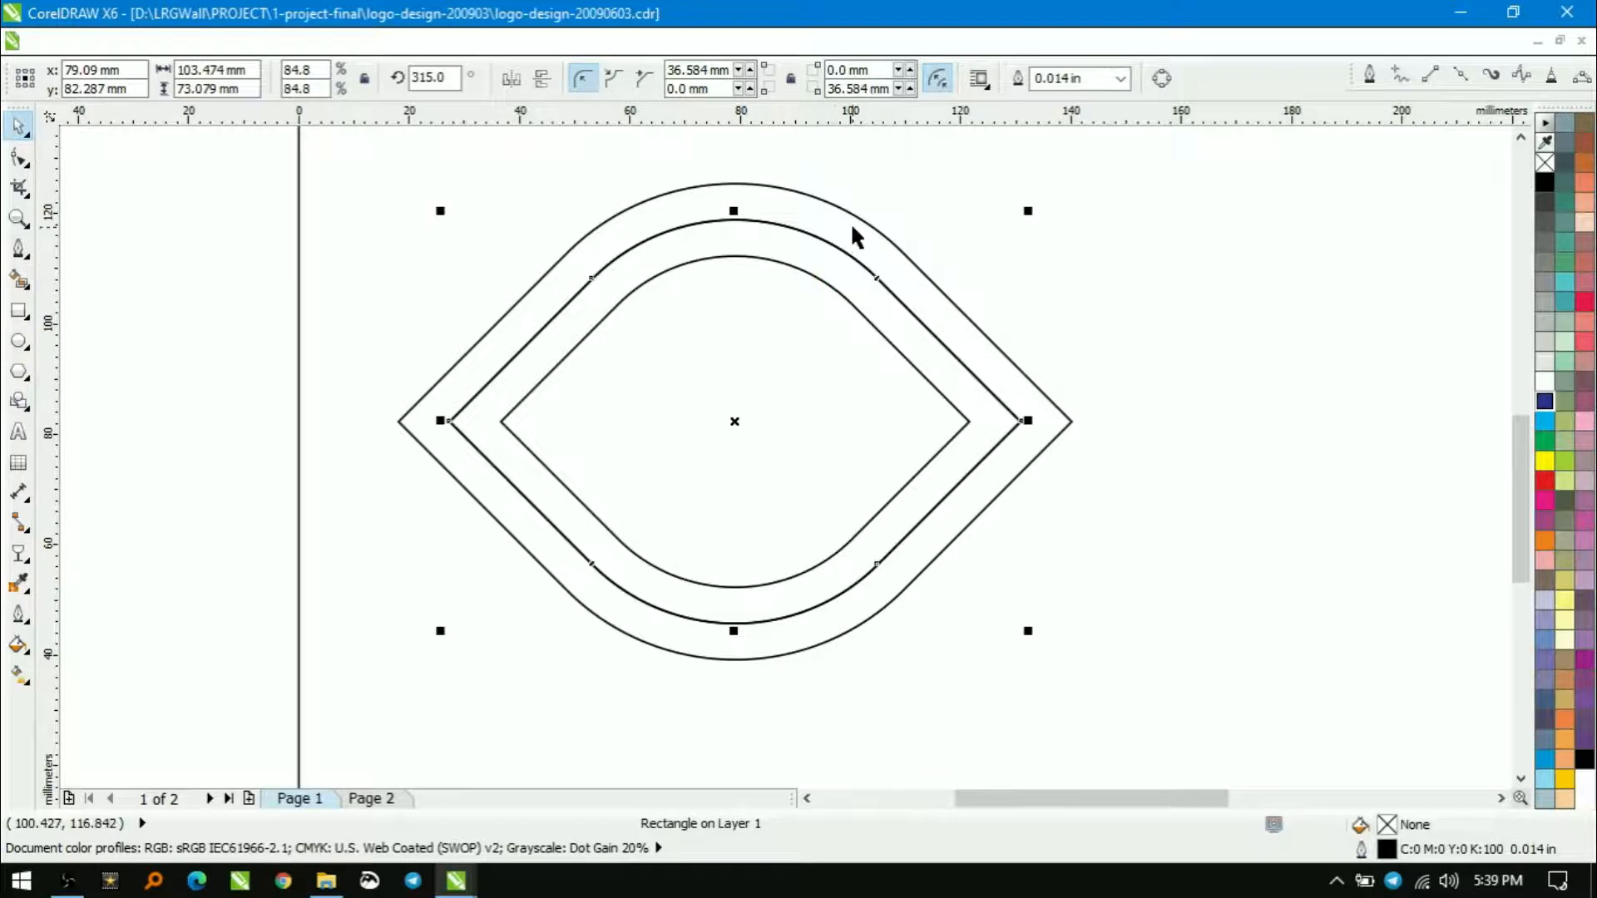
shift+click(856, 216)
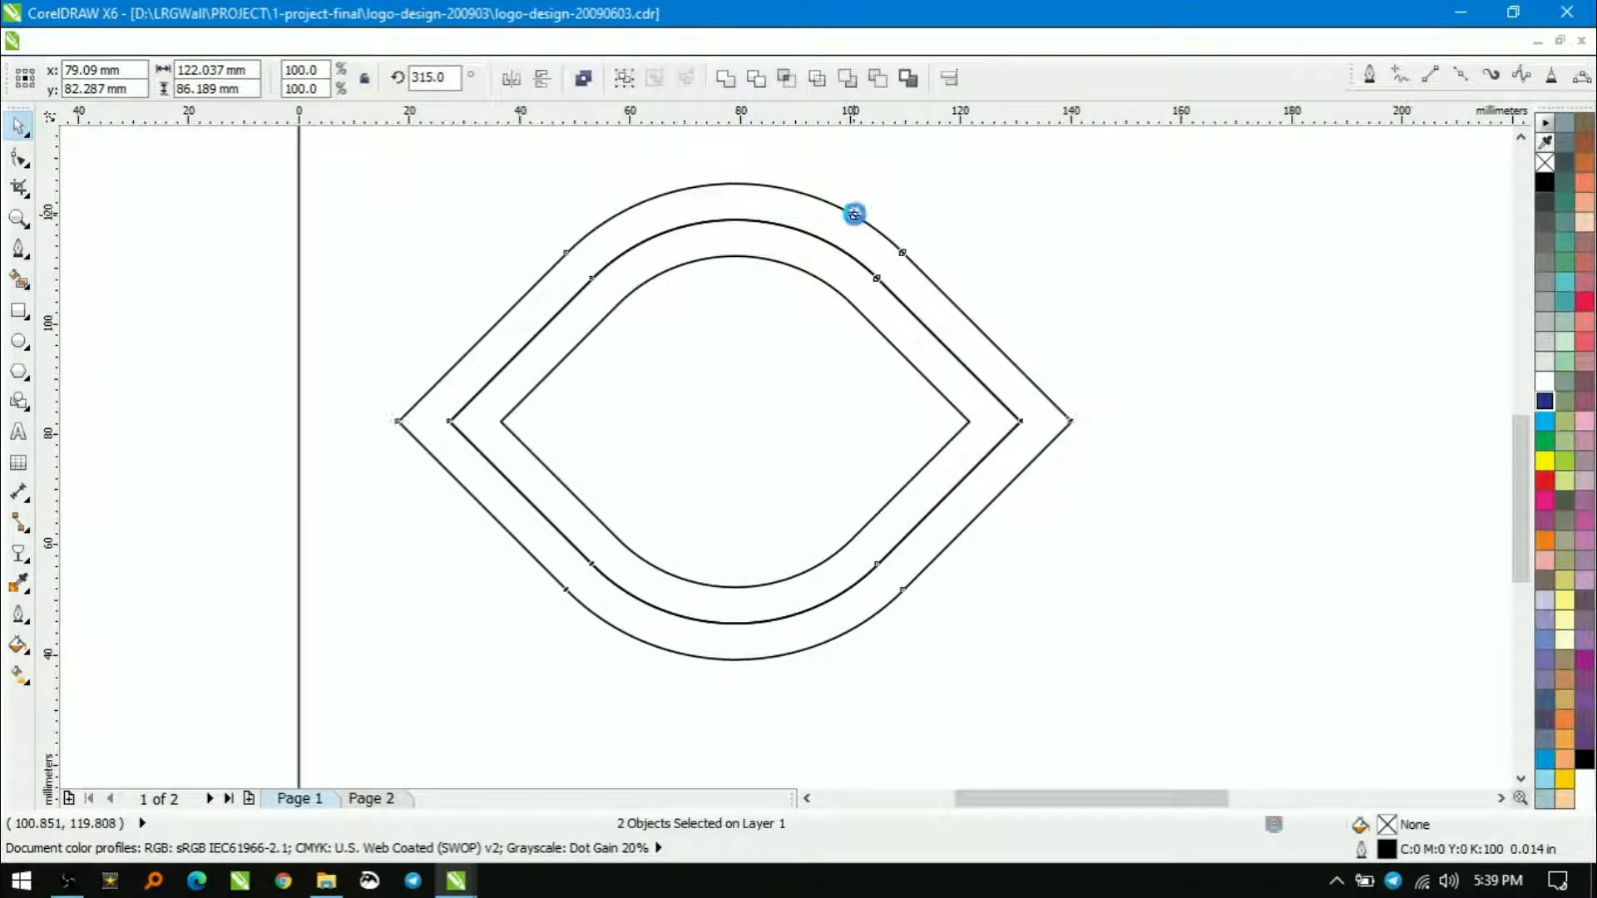
key(ctrl+l)
click(806, 239)
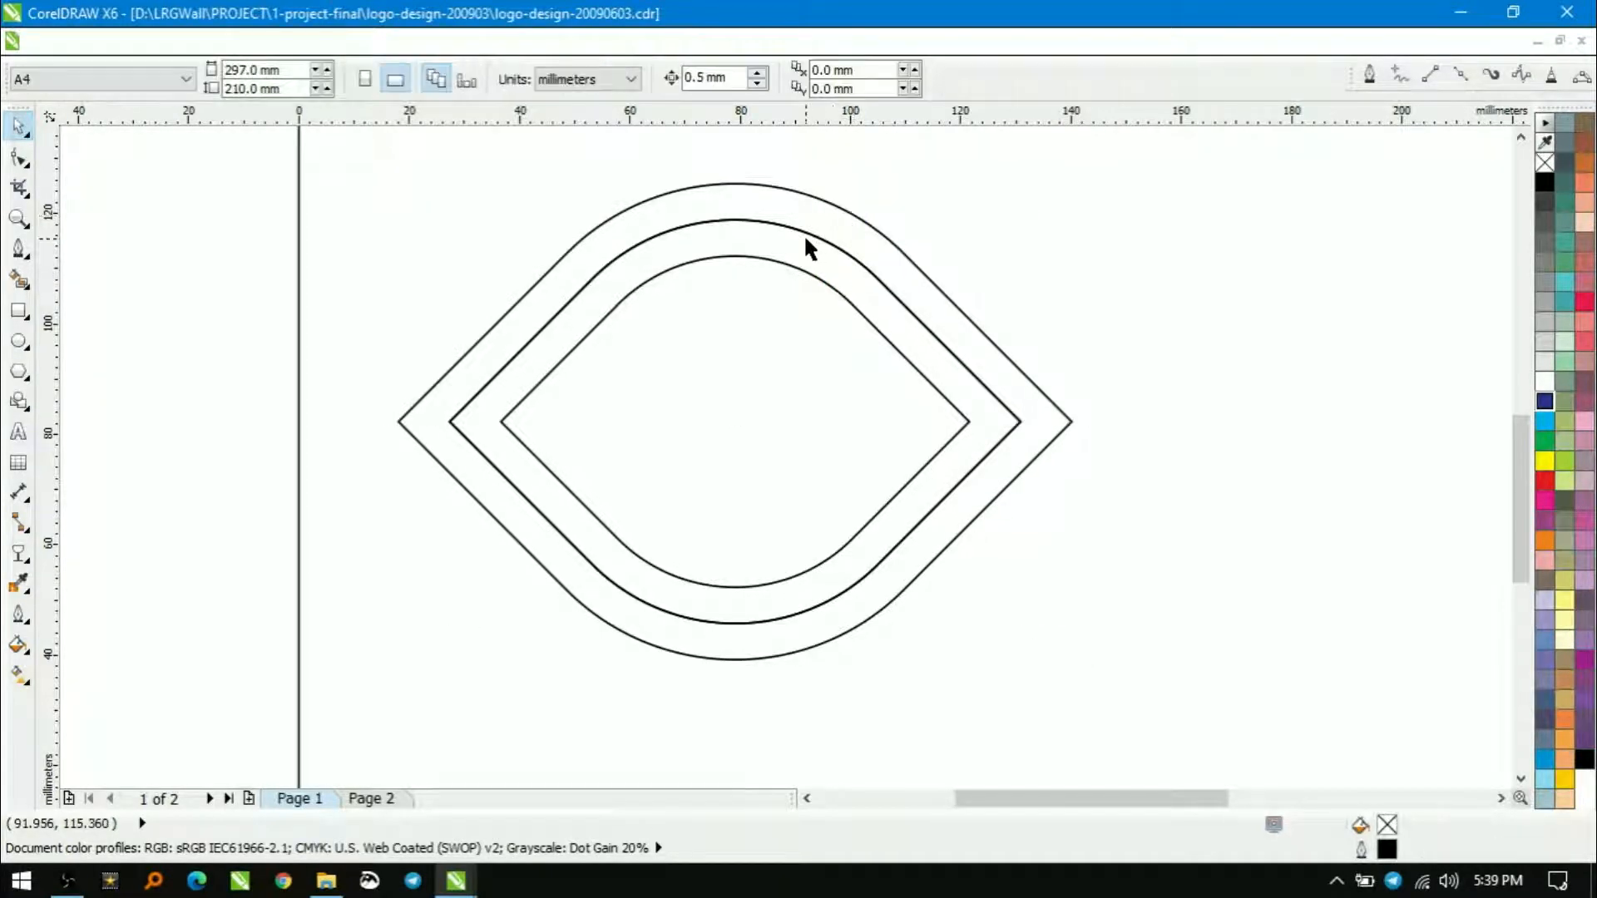
click(807, 237)
shift+click(807, 271)
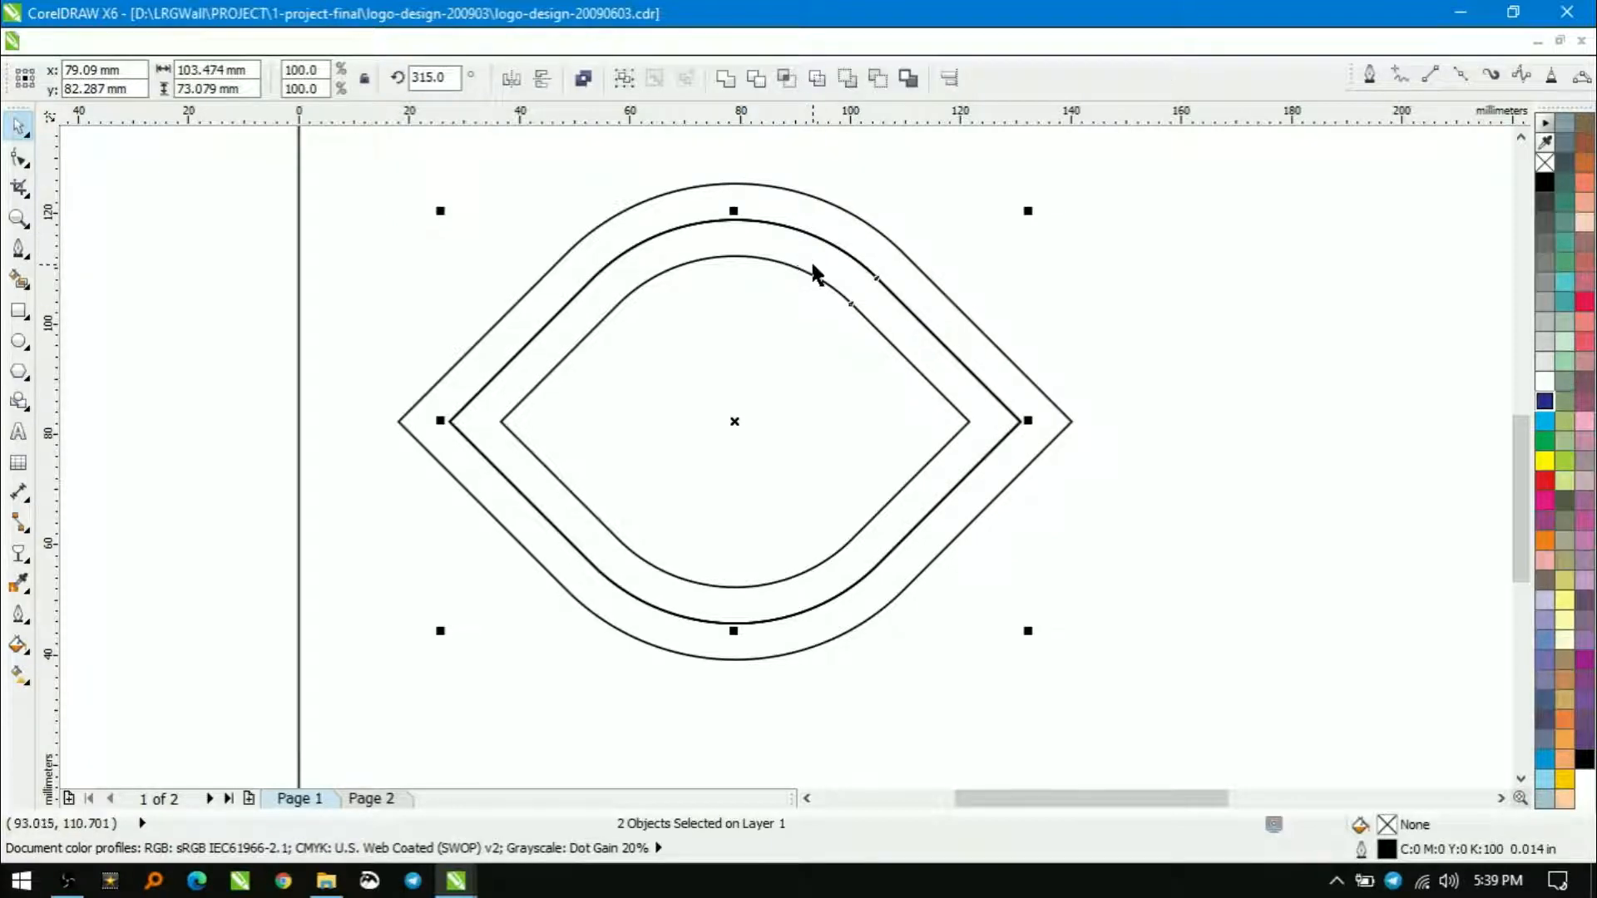
key(ctrl+l)
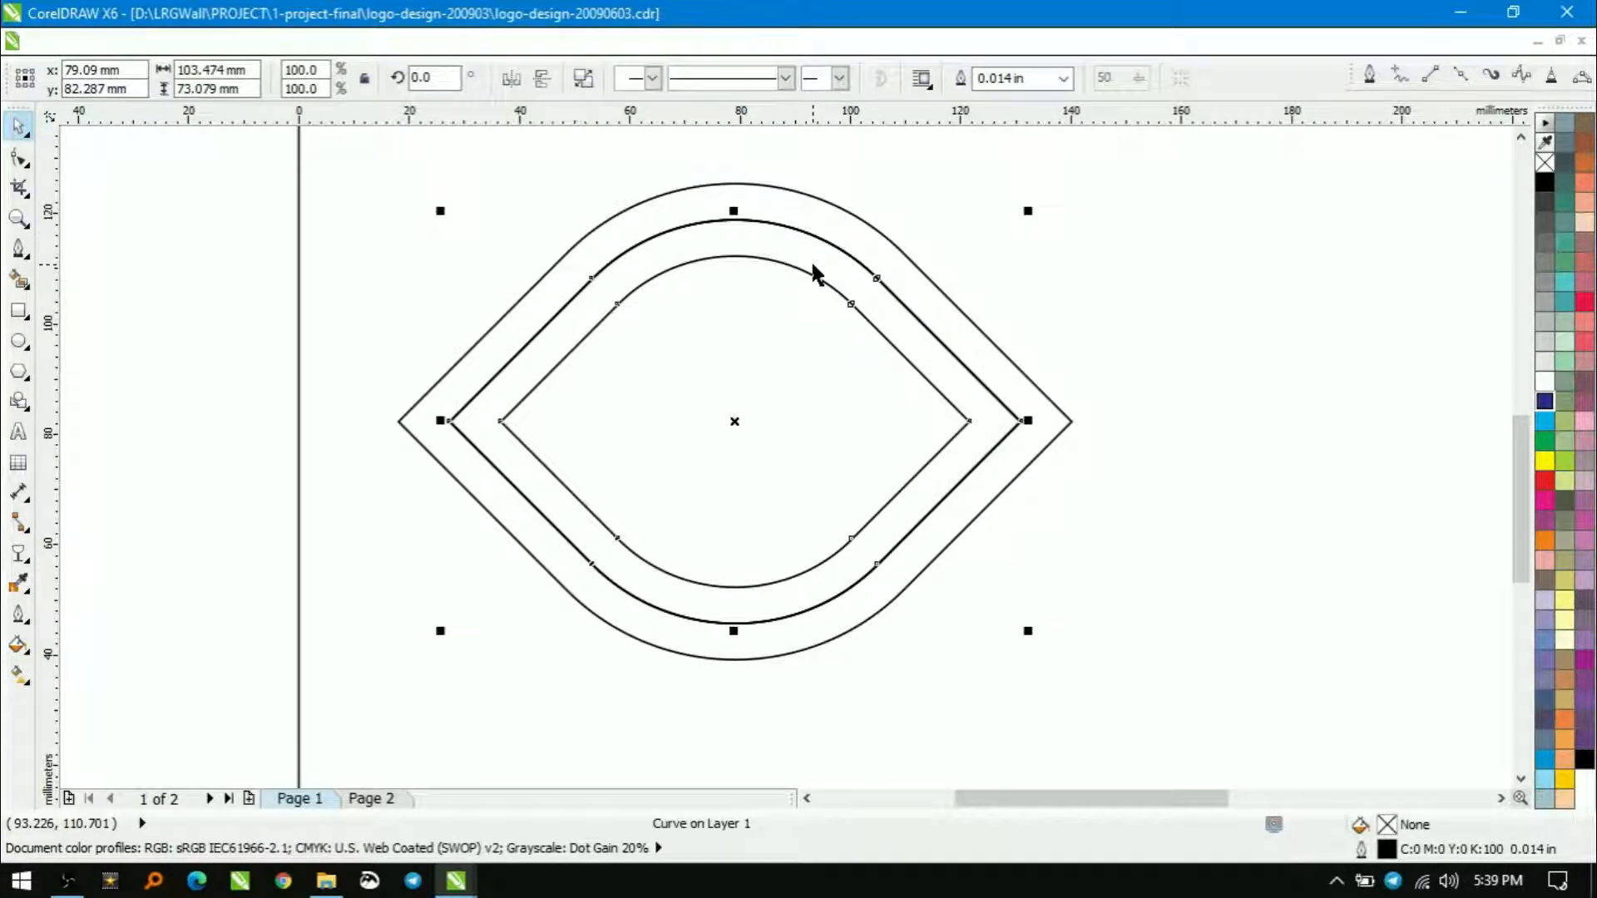
Step: Select the separate middle outline and set its line color to white
shift+click(831, 203)
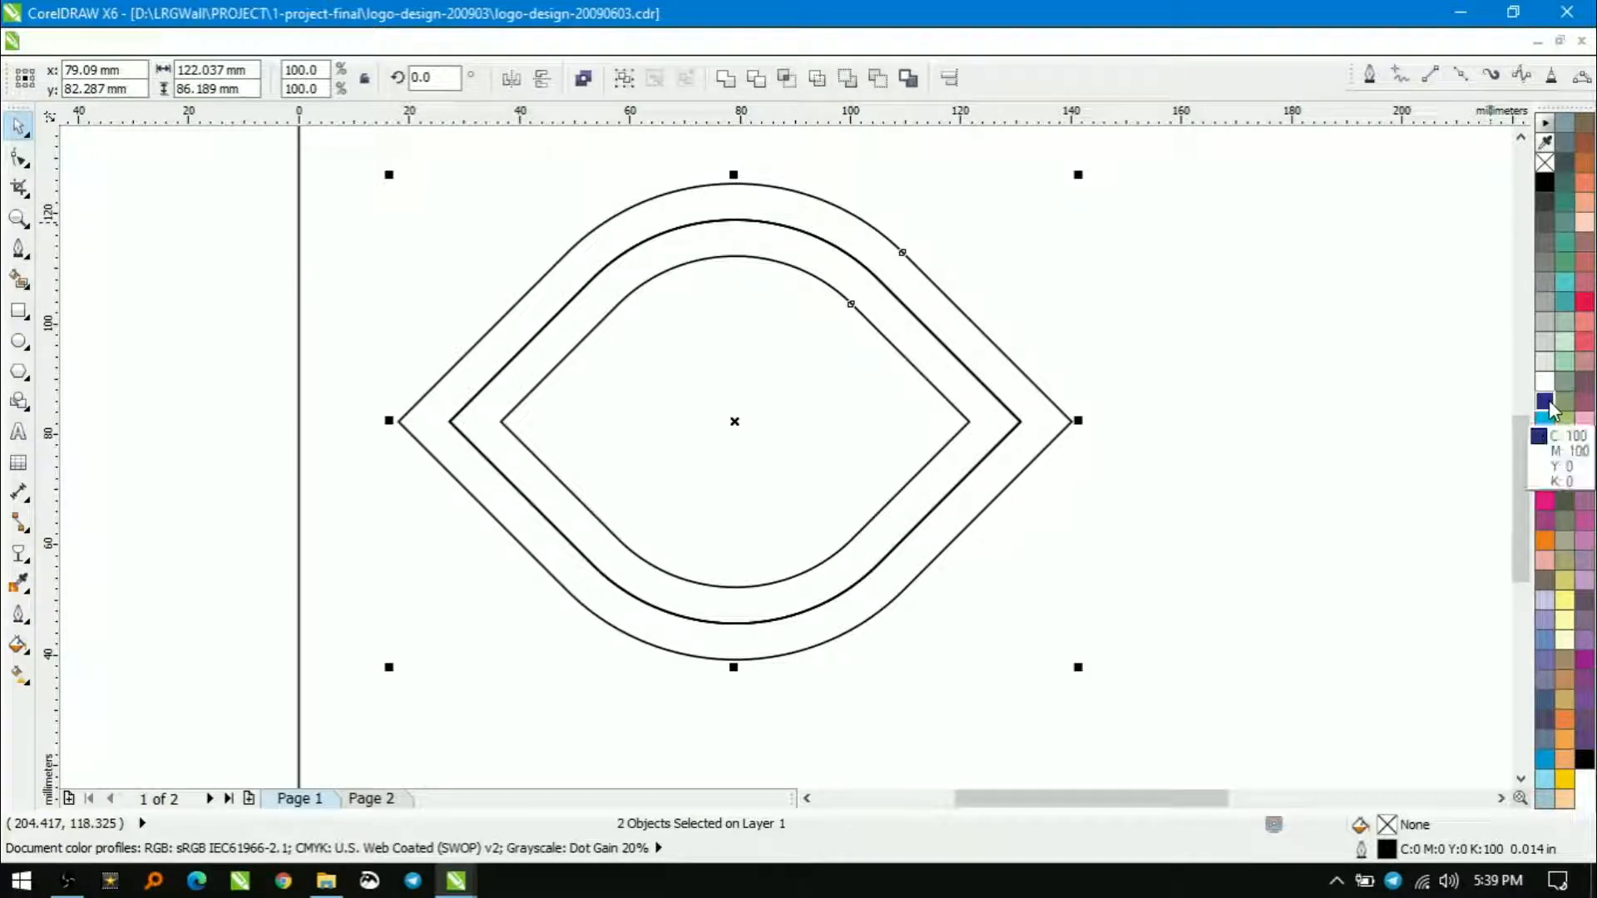
click(807, 234)
click(803, 231)
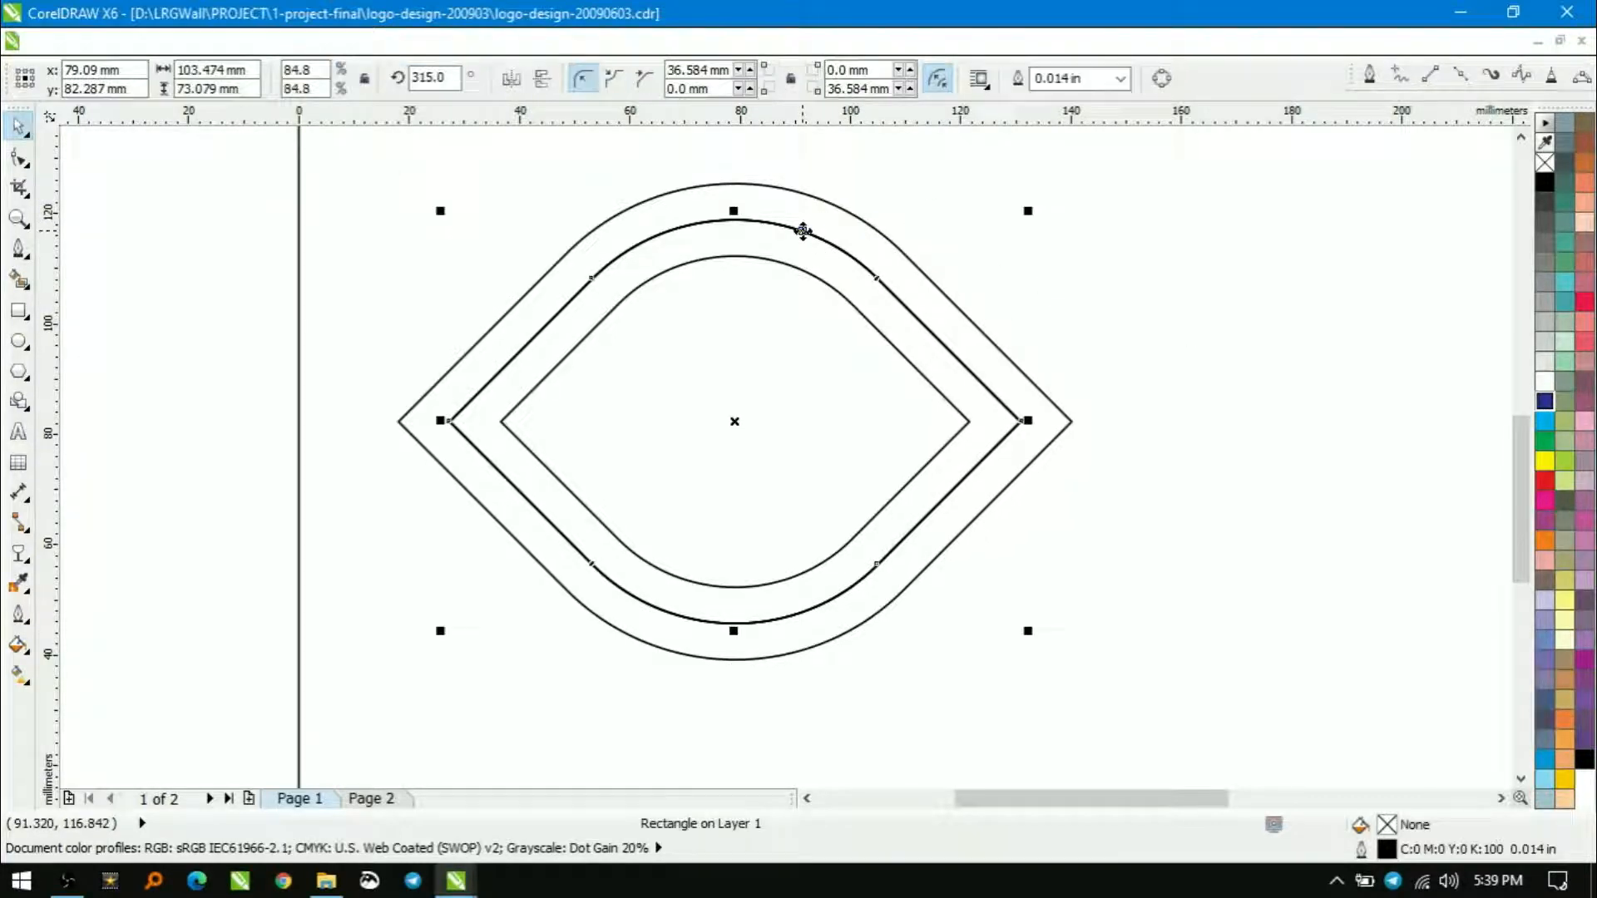
right_click(1545, 381)
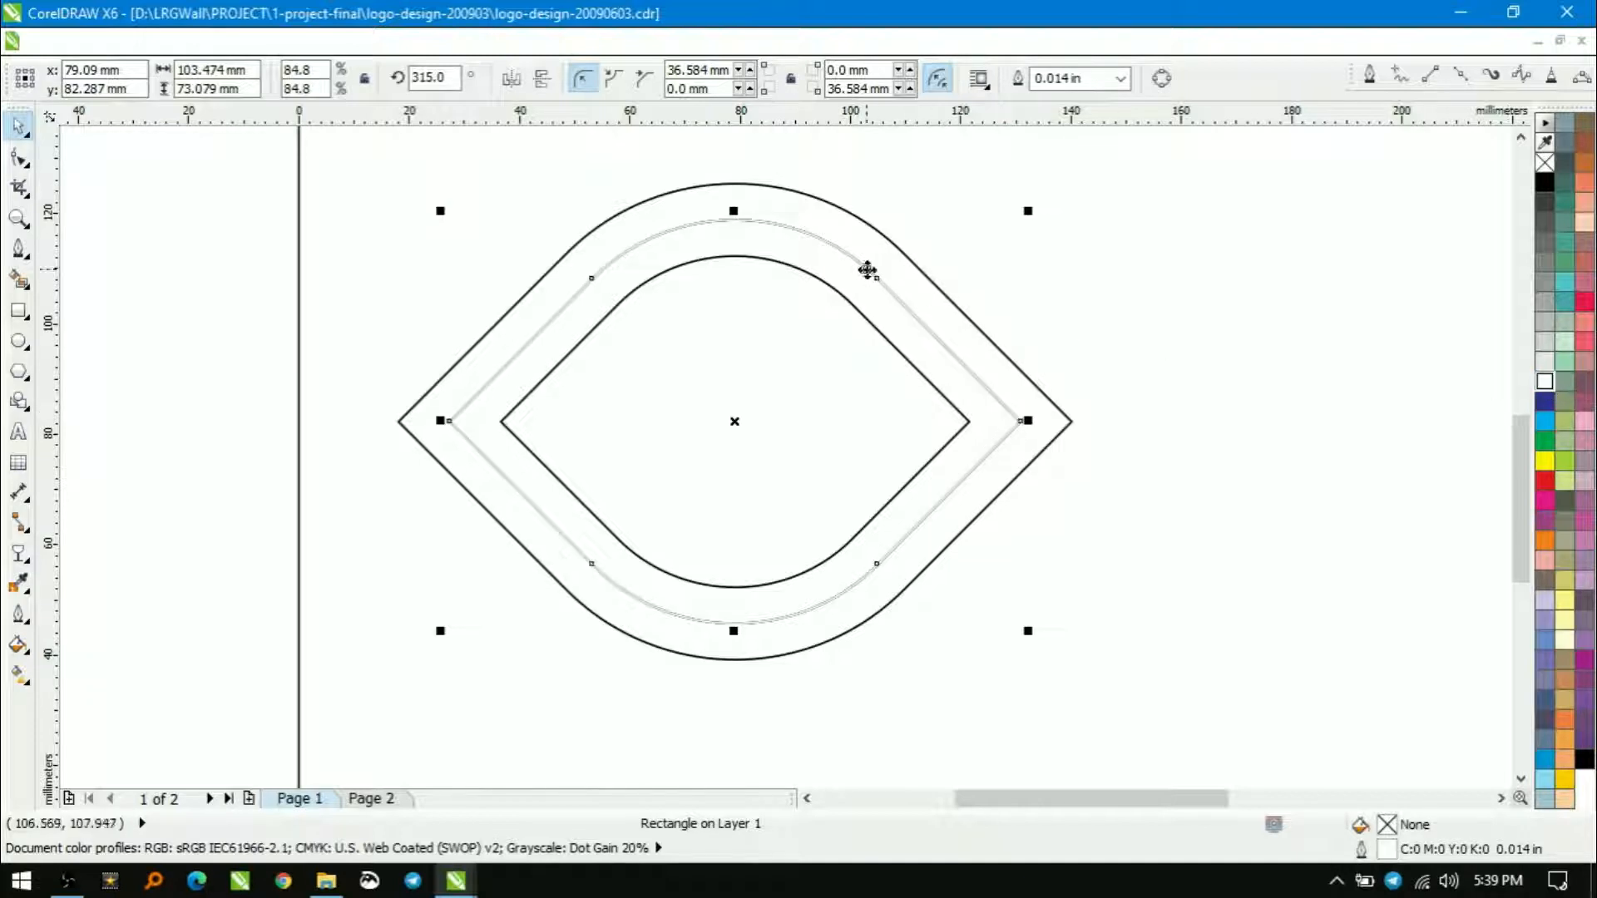
Step: Give the outer and inner rings a 30% black outline and a C100 M100 blue fill
click(845, 213)
shift+click(816, 276)
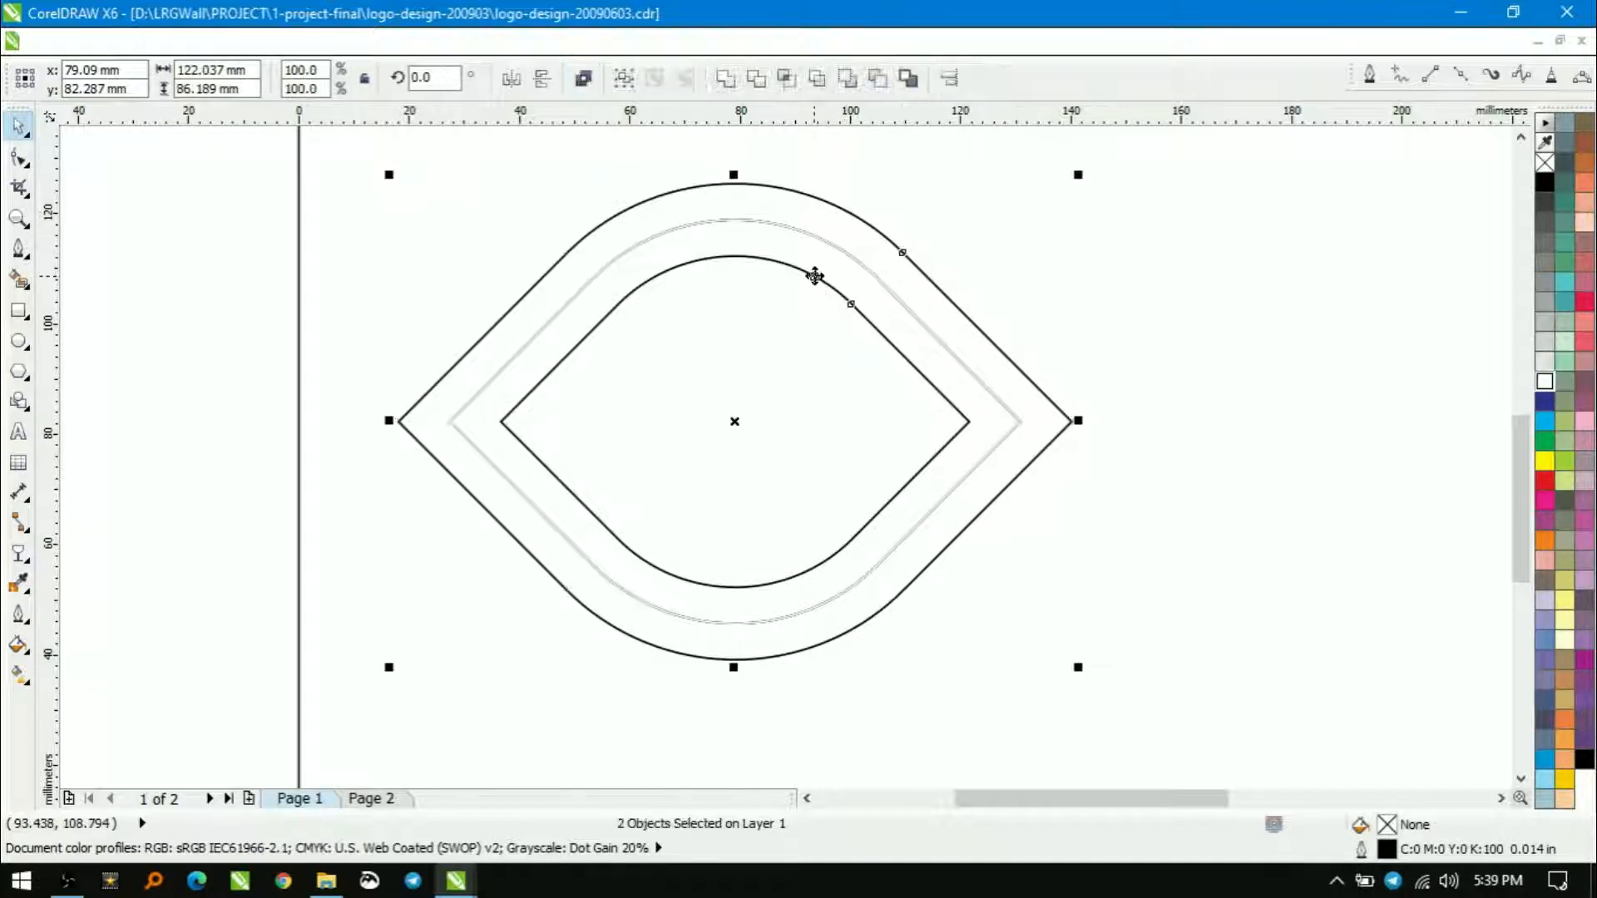
right_click(1545, 319)
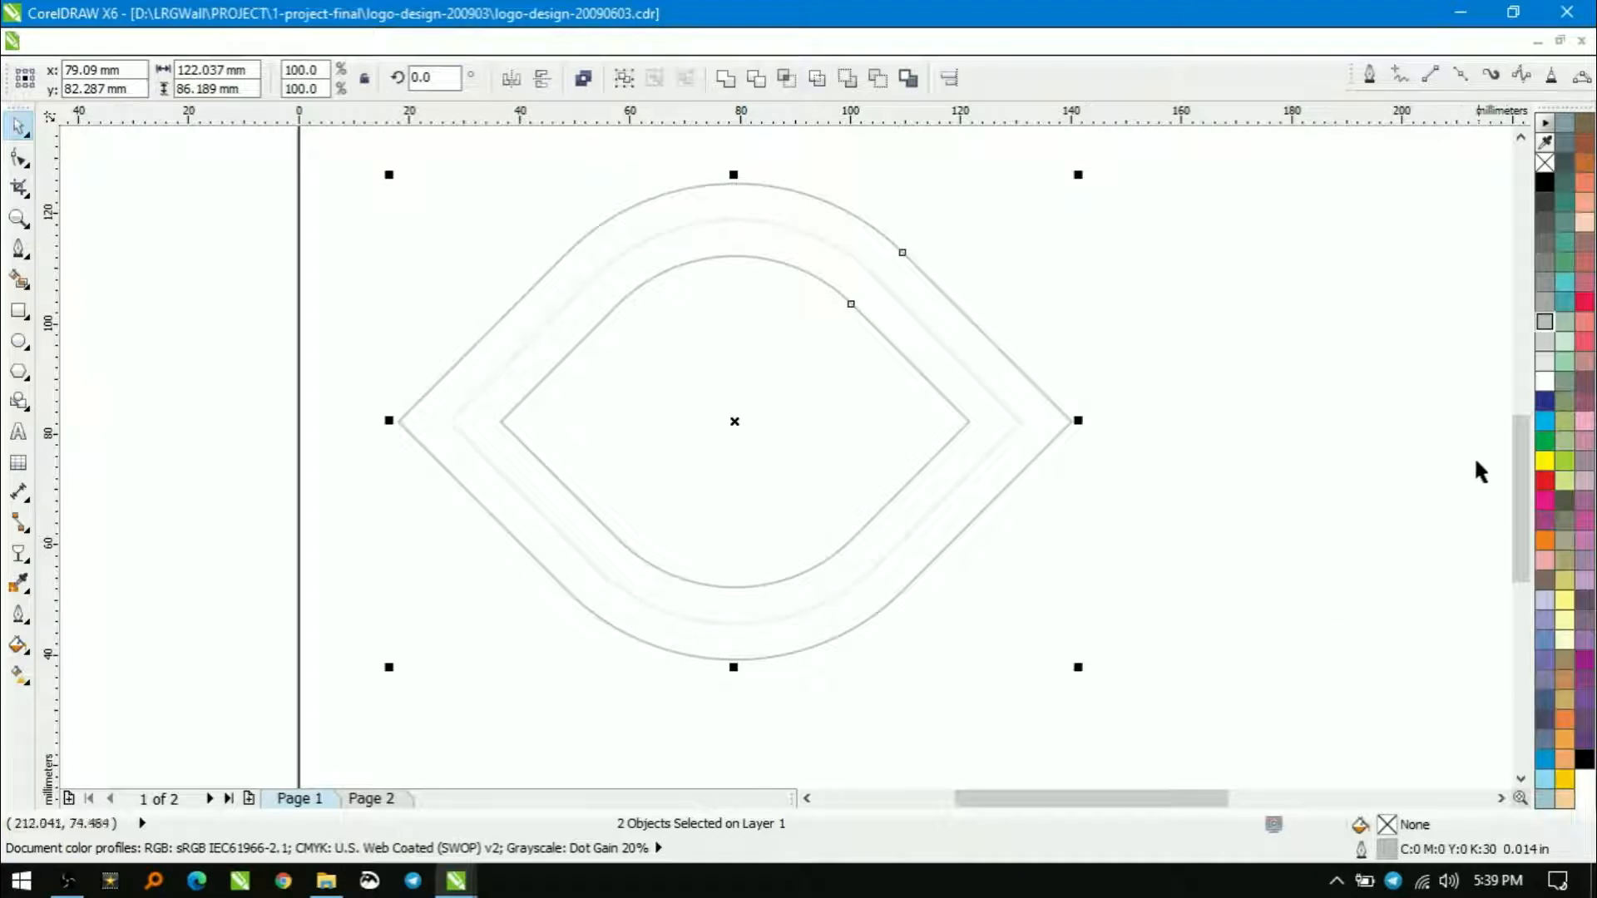
click(1545, 401)
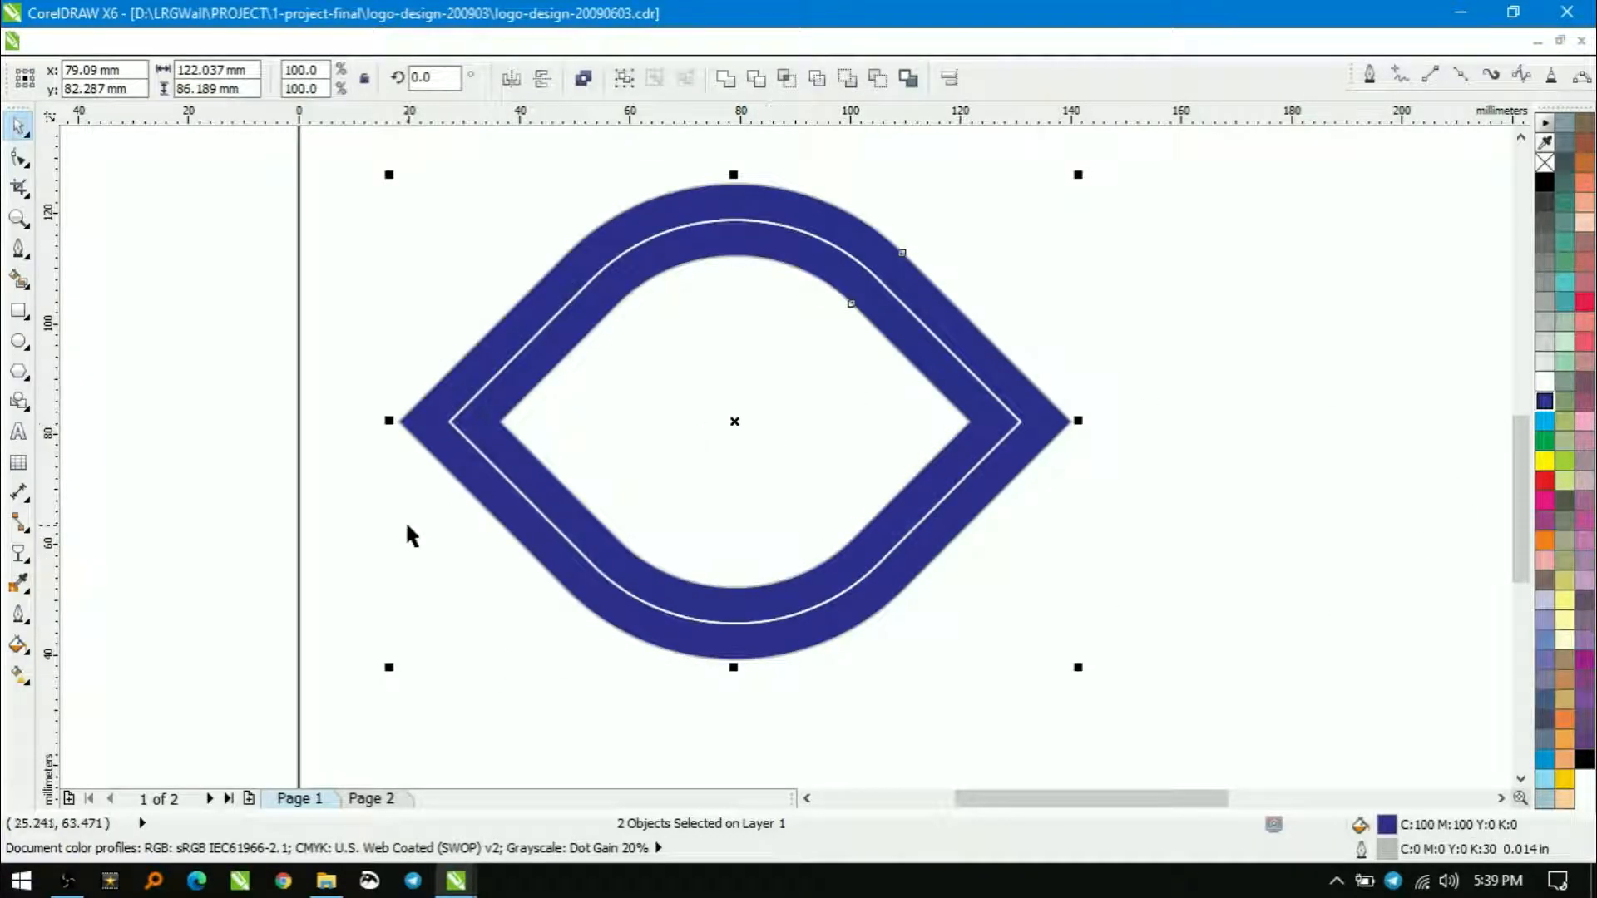
Step: Apply a linear two-color fountain fill from blue to white at an angle of -90 degrees to both rings
click(18, 645)
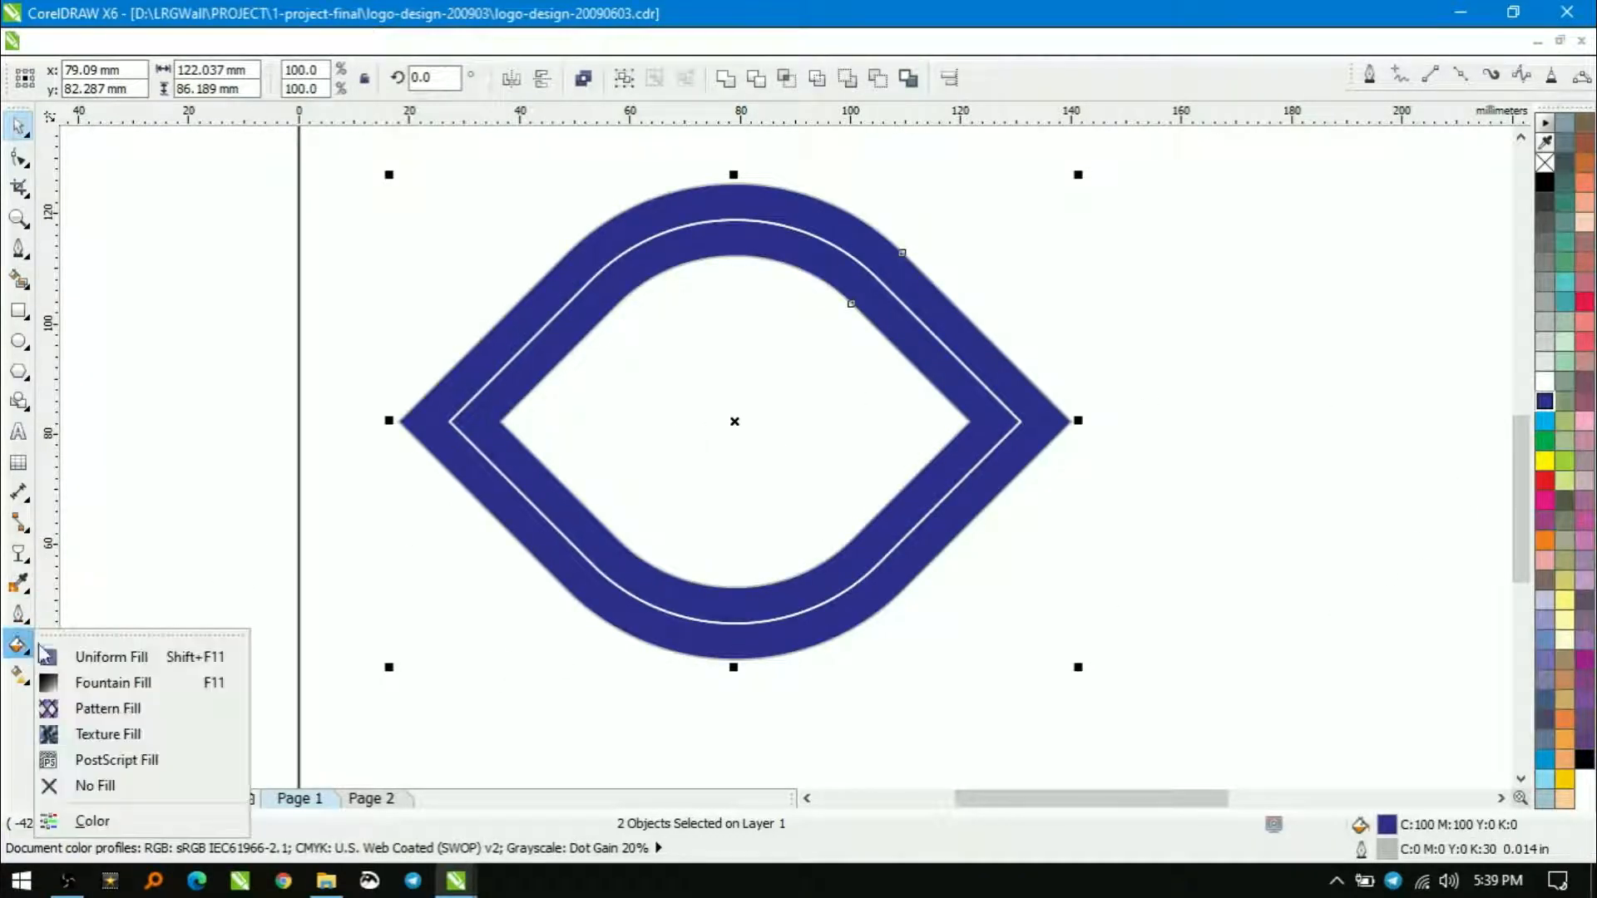
click(127, 683)
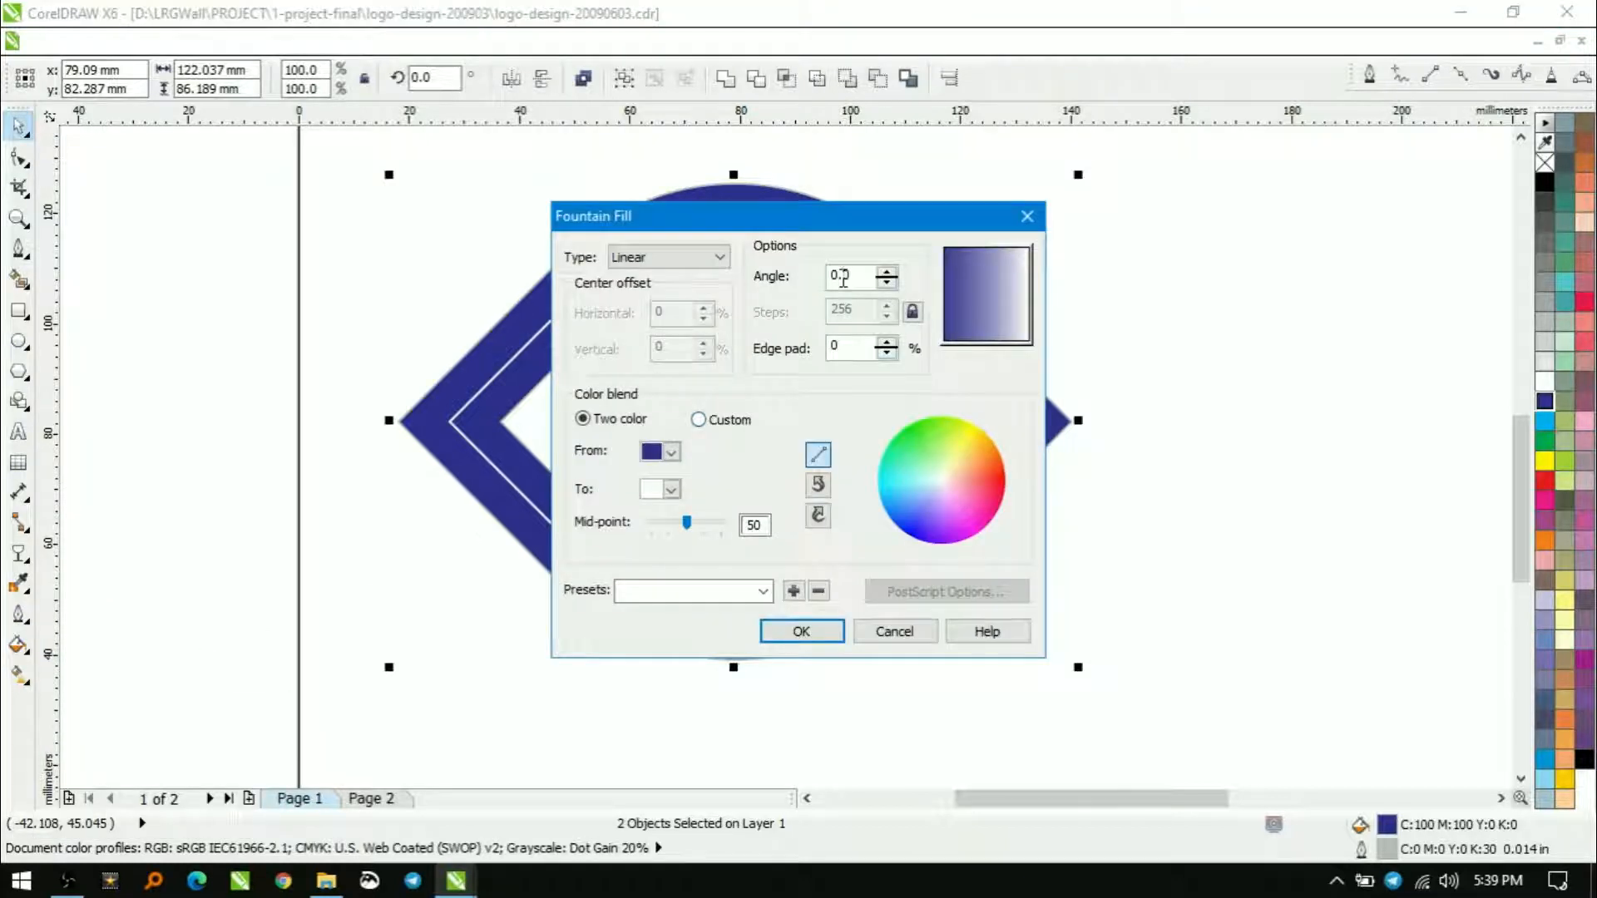
text(90)
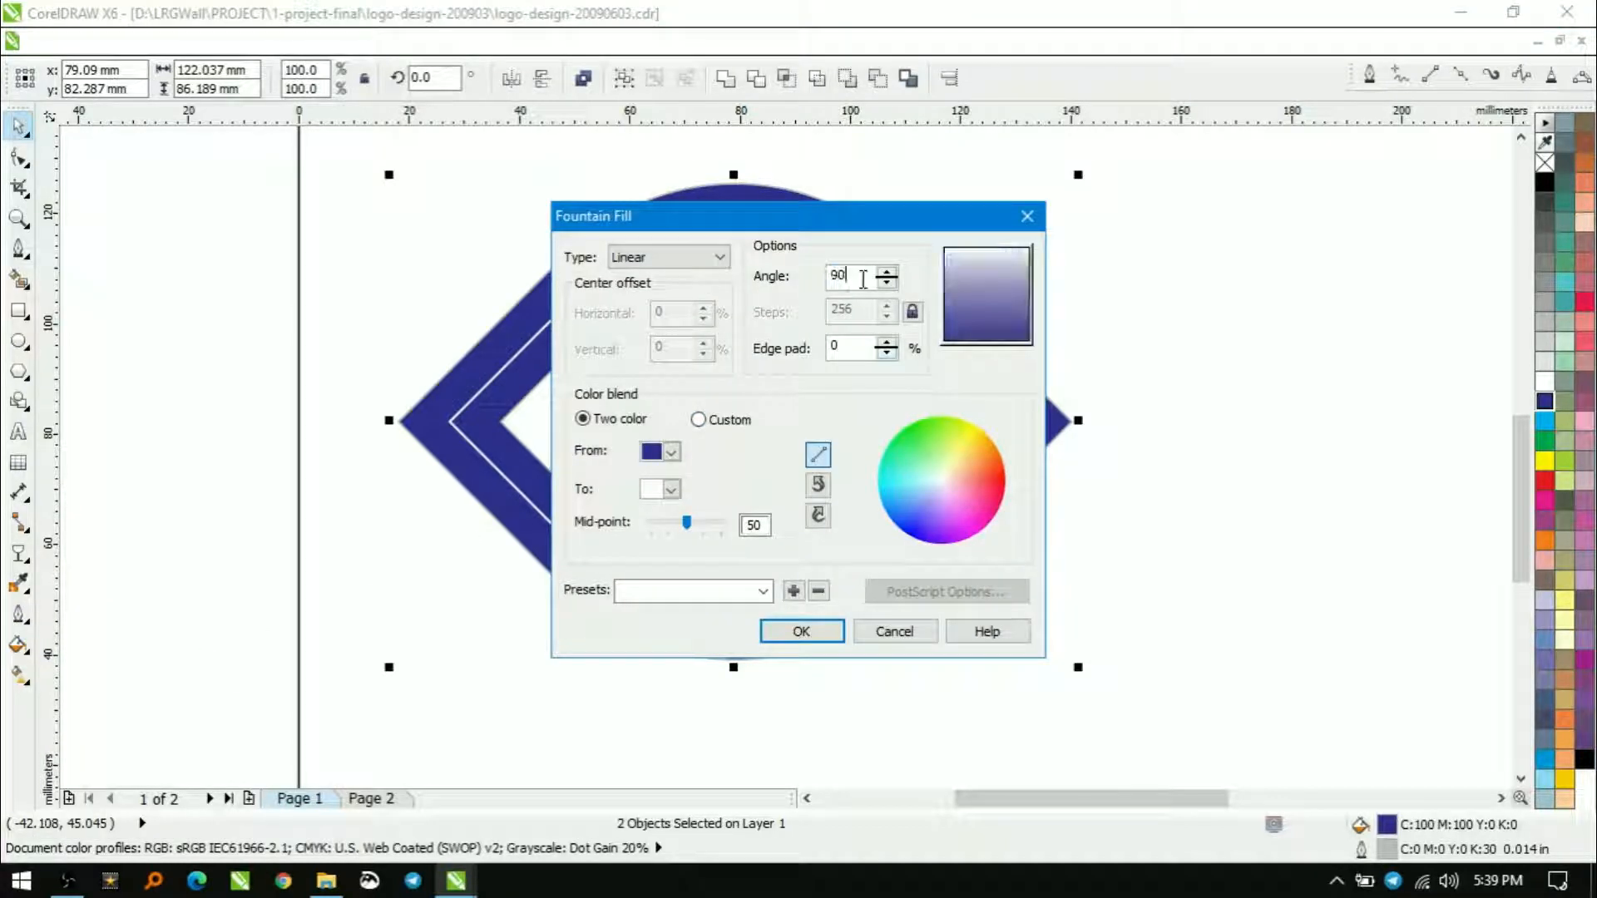
text(-90)
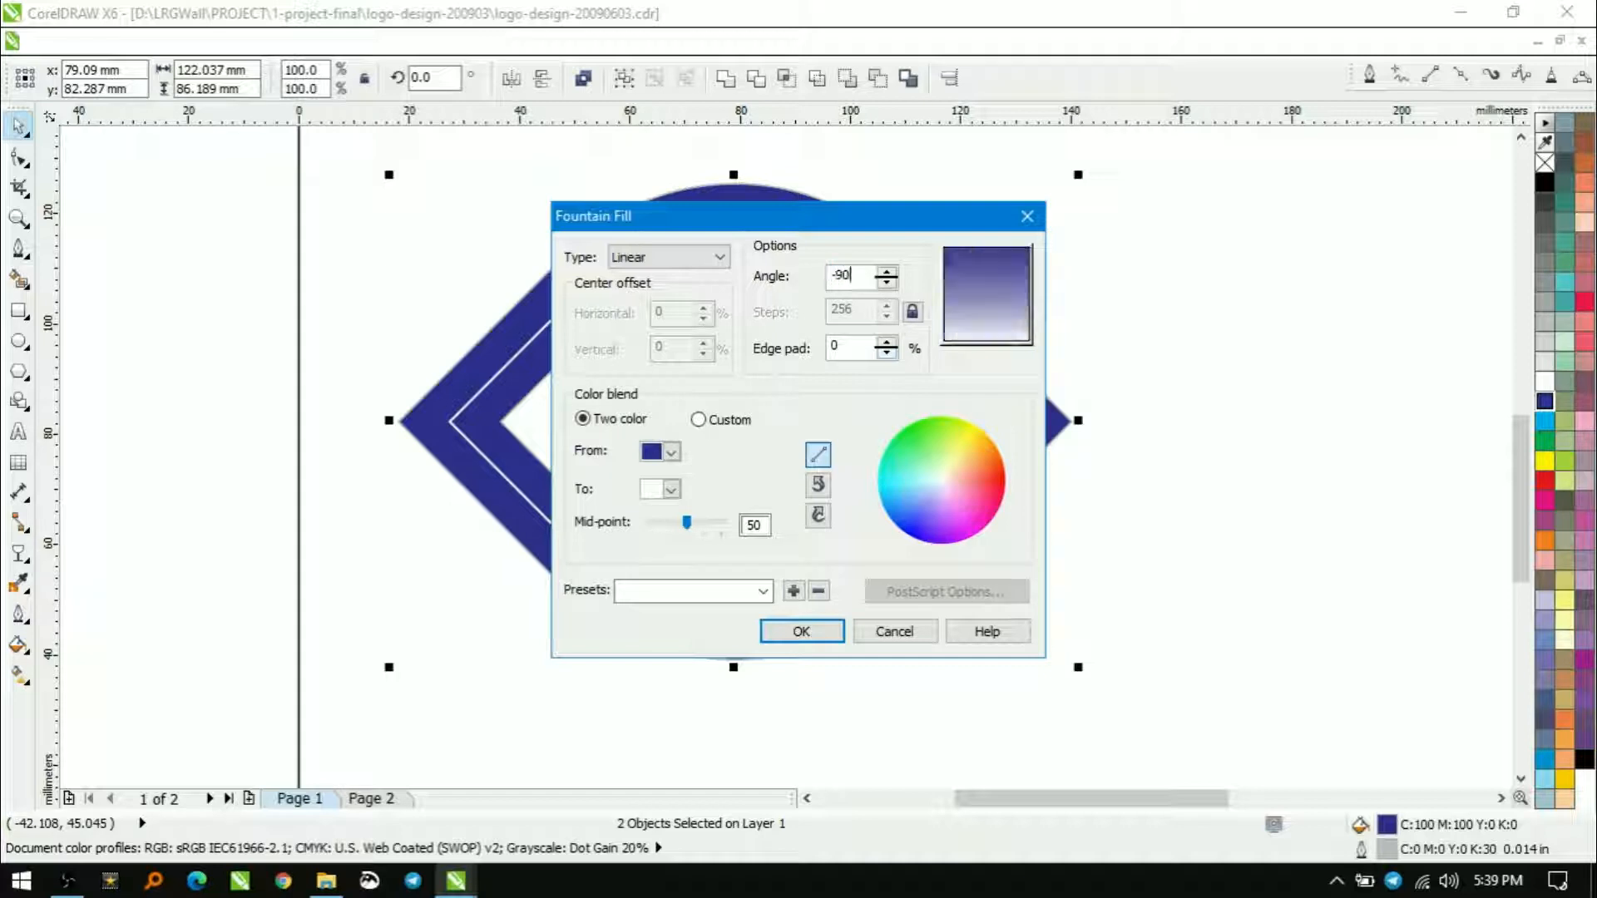
click(813, 632)
Step: Reverse the inner ring's gradient so it runs from white at the top to blue at the bottom
click(758, 318)
click(763, 253)
drag(736, 634, 741, 572)
click(1170, 537)
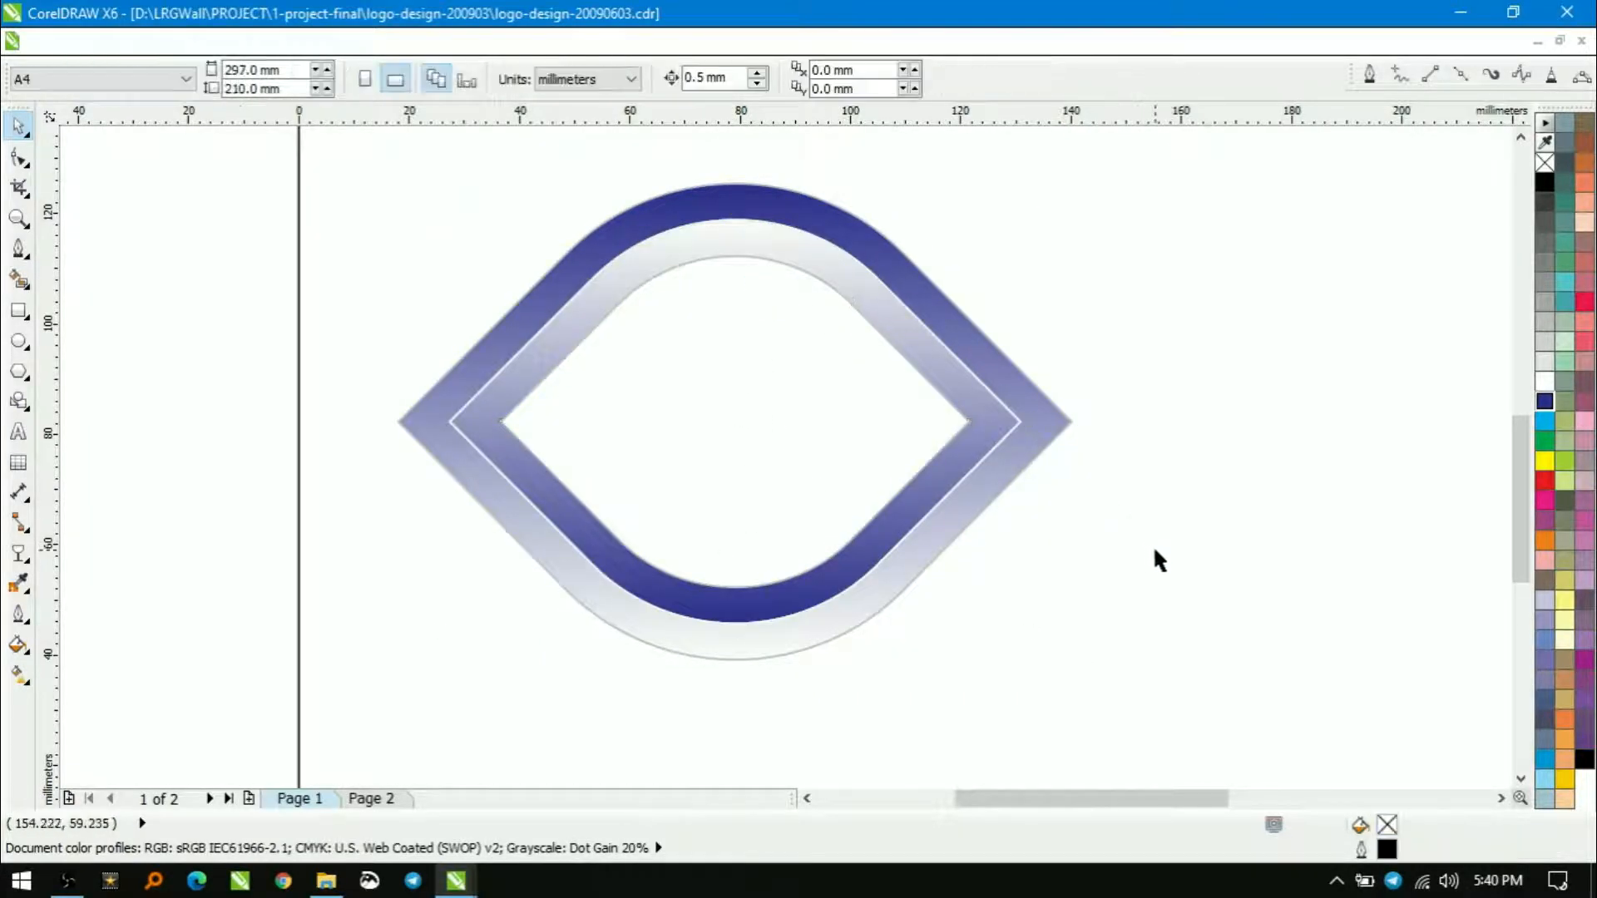
Step: Duplicate the complete ring shape about 52 mm to the right so that the two figures overlap
key(shift+F4)
drag(838, 340, 367, 701)
drag(316, 289, 965, 700)
drag(599, 371, 835, 381)
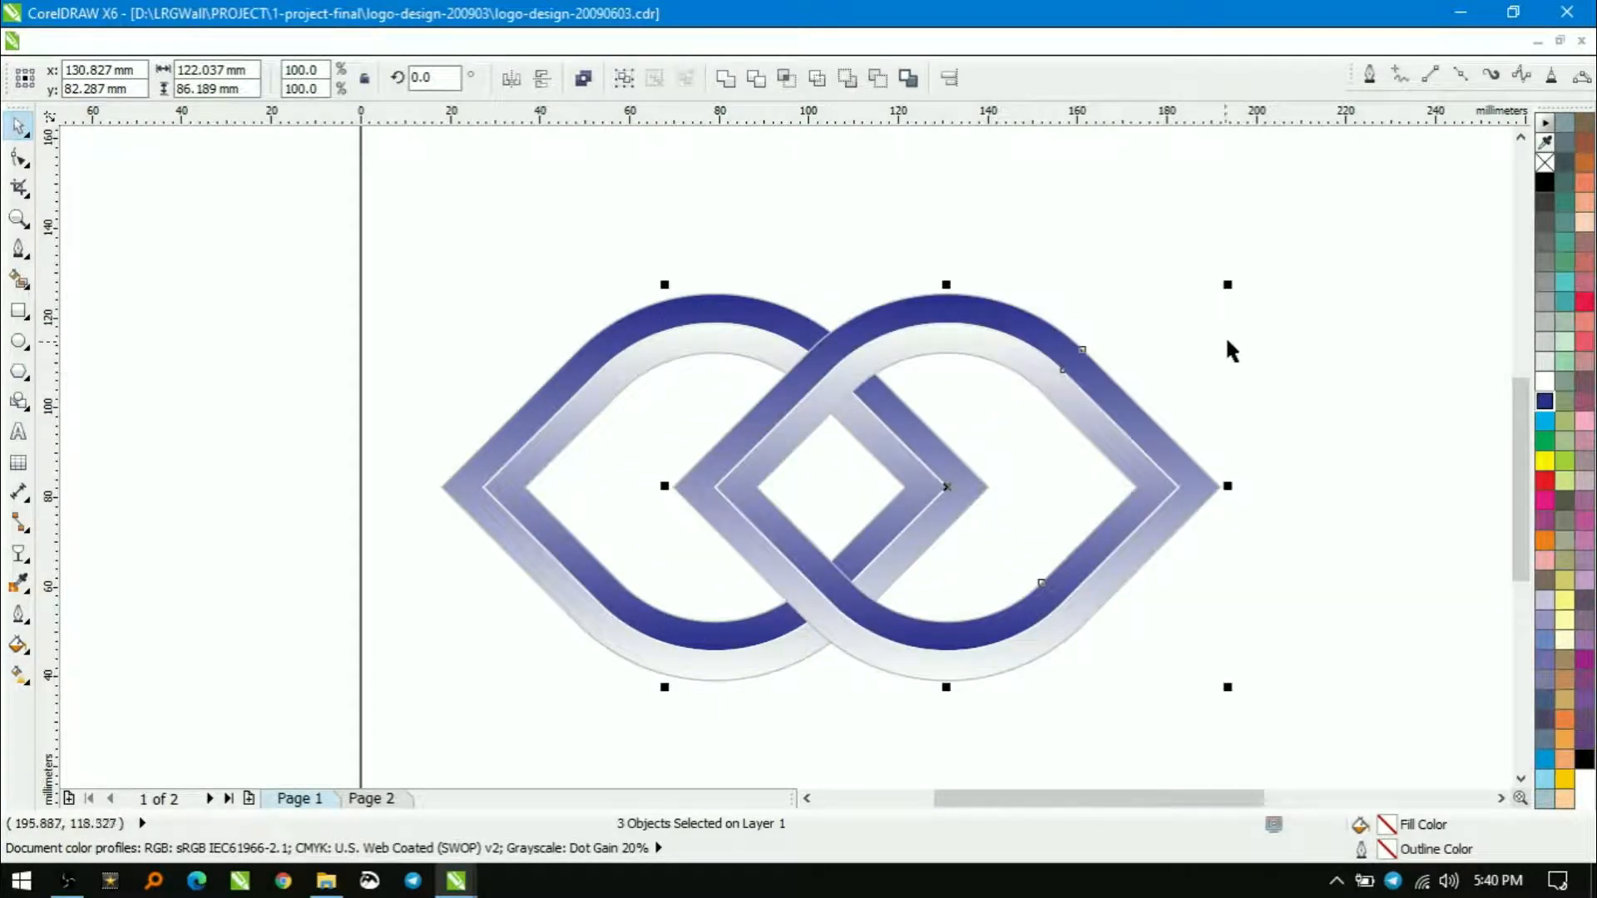
Step: Group both overlapping ring figures and scale the group up proportionally to about 129%
key(F3)
drag(1023, 363, 446, 671)
key(ctrl+g)
click(894, 416)
click(820, 491)
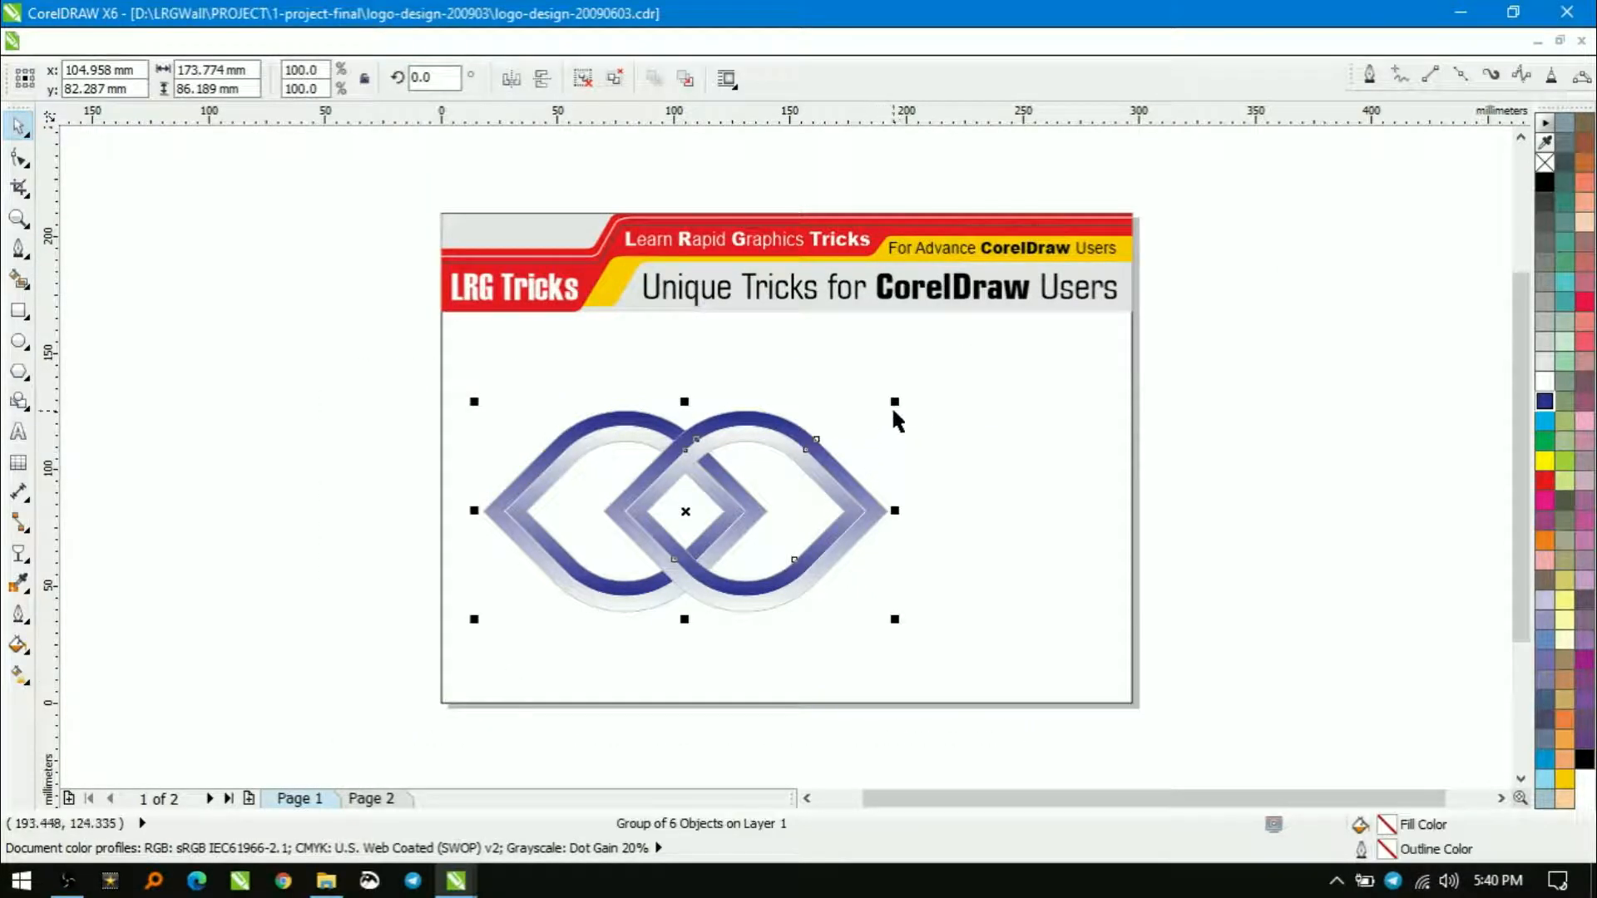
drag(892, 403, 1015, 337)
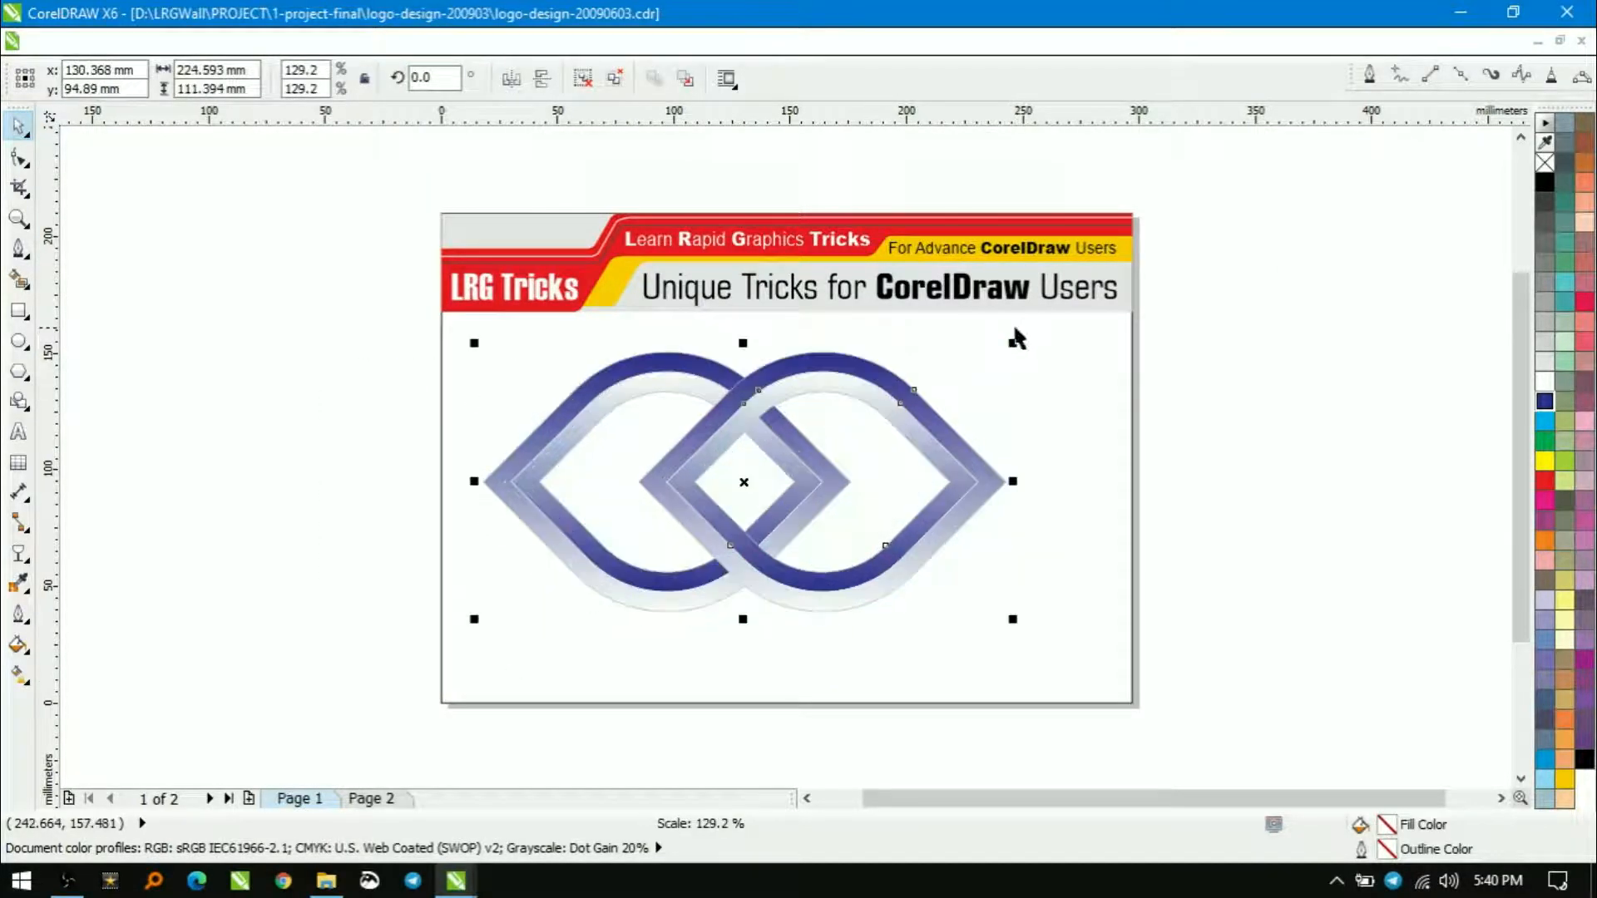
Step: Align the logo group horizontally to the center of the header and move it slightly lower on the page
shift+click(744, 299)
key(c)
key(Escape)
drag(780, 404, 780, 431)
Step: Draw a circle about 32 mm in diameter centered on the rings' upper crossing and reduce it to a roughly quarter-circle pie
drag(486, 356, 1059, 649)
key(Escape)
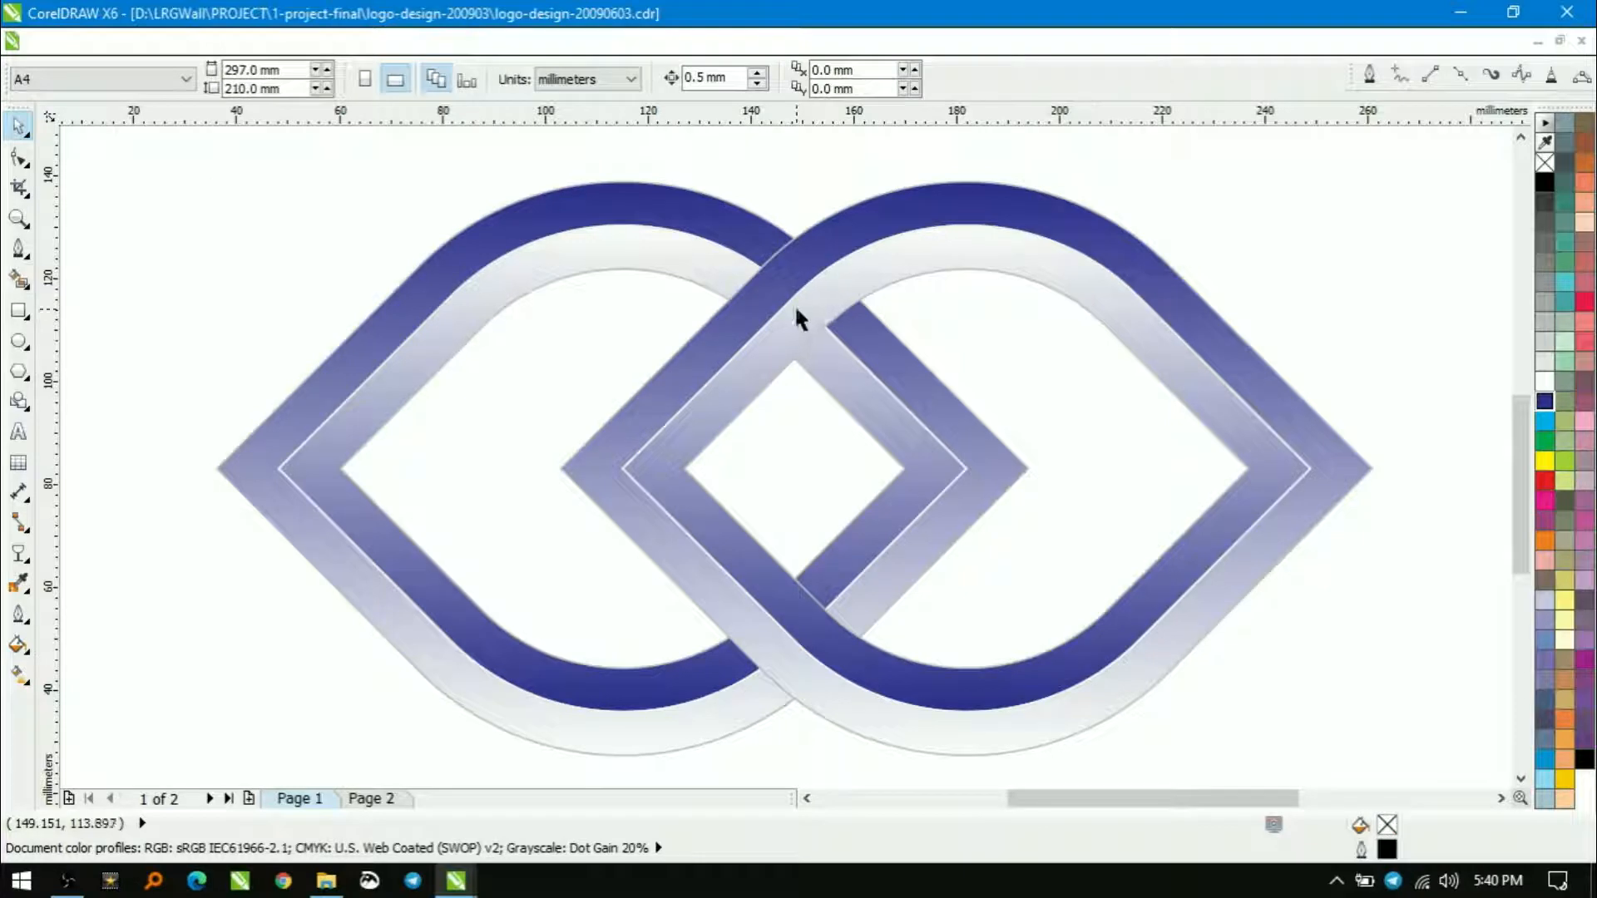
key(F7)
drag(794, 297, 711, 364)
key(space)
key(F10)
drag(794, 215, 796, 339)
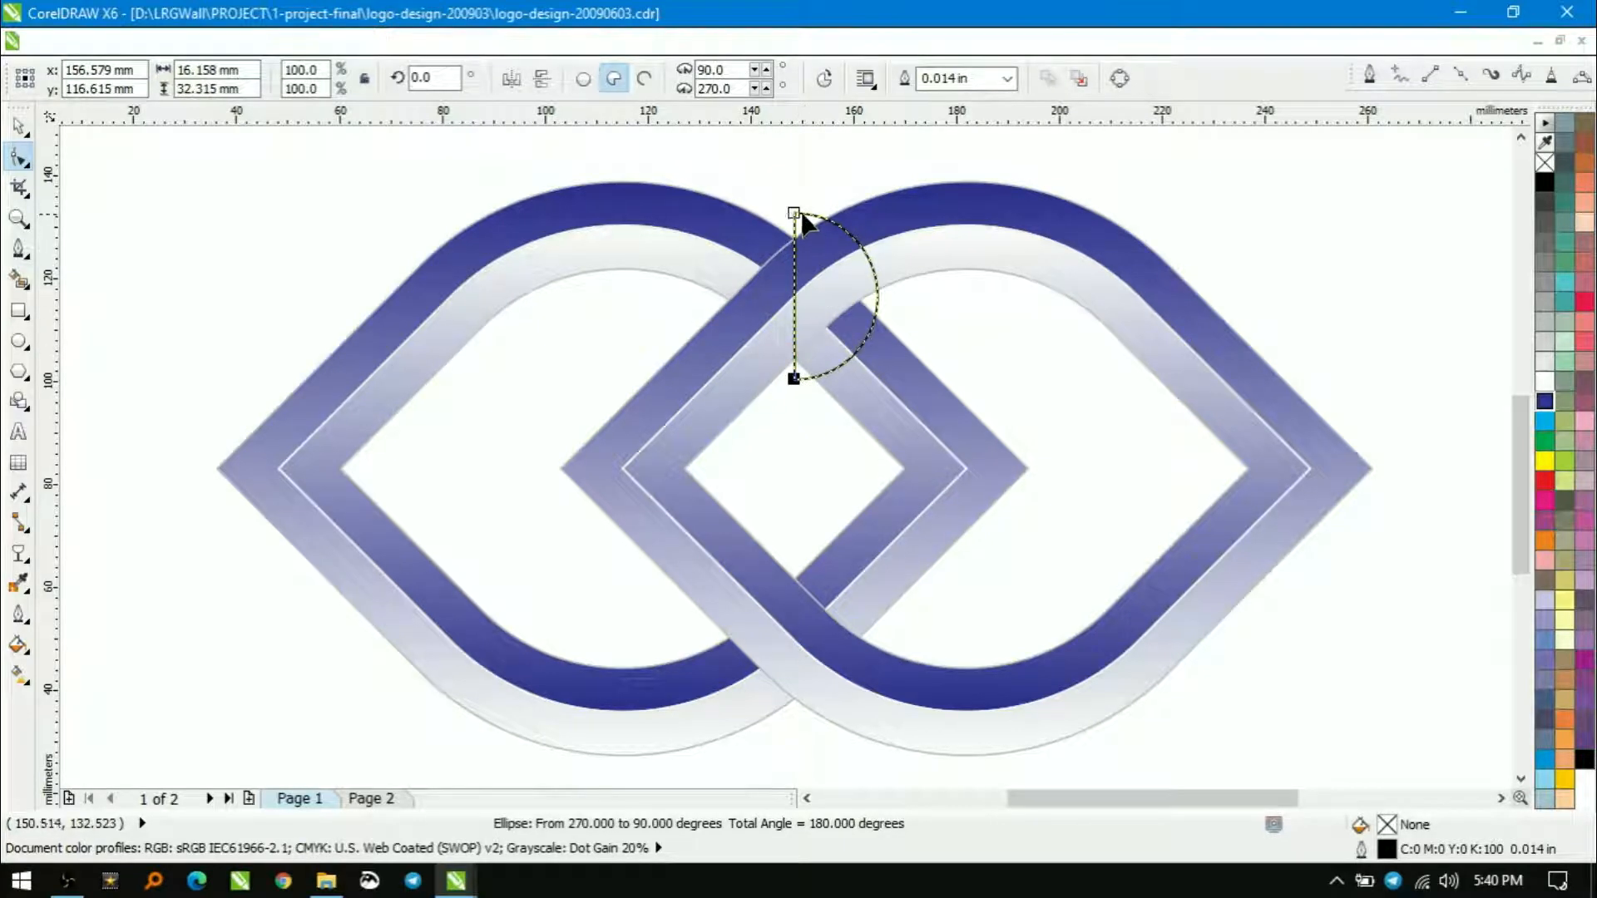
drag(806, 222, 732, 306)
Step: Add a copy of the quarter pie rotated 180 degrees about the crossing and combine both pies into one curve
key(space)
right_click(776, 351)
key(space)
key(space)
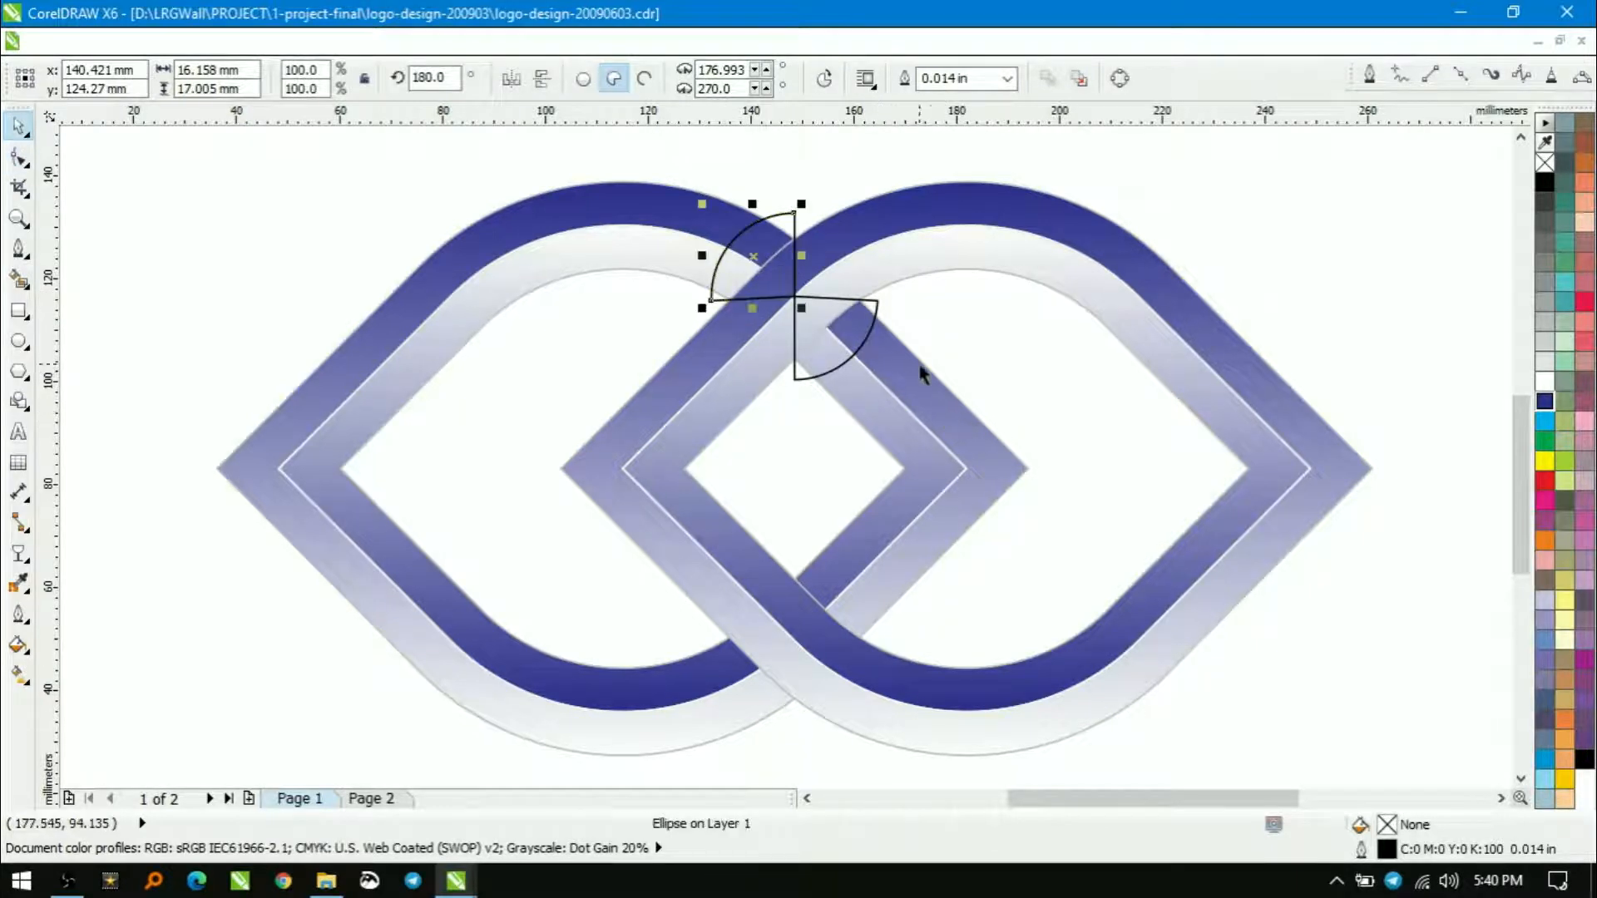
shift+click(877, 303)
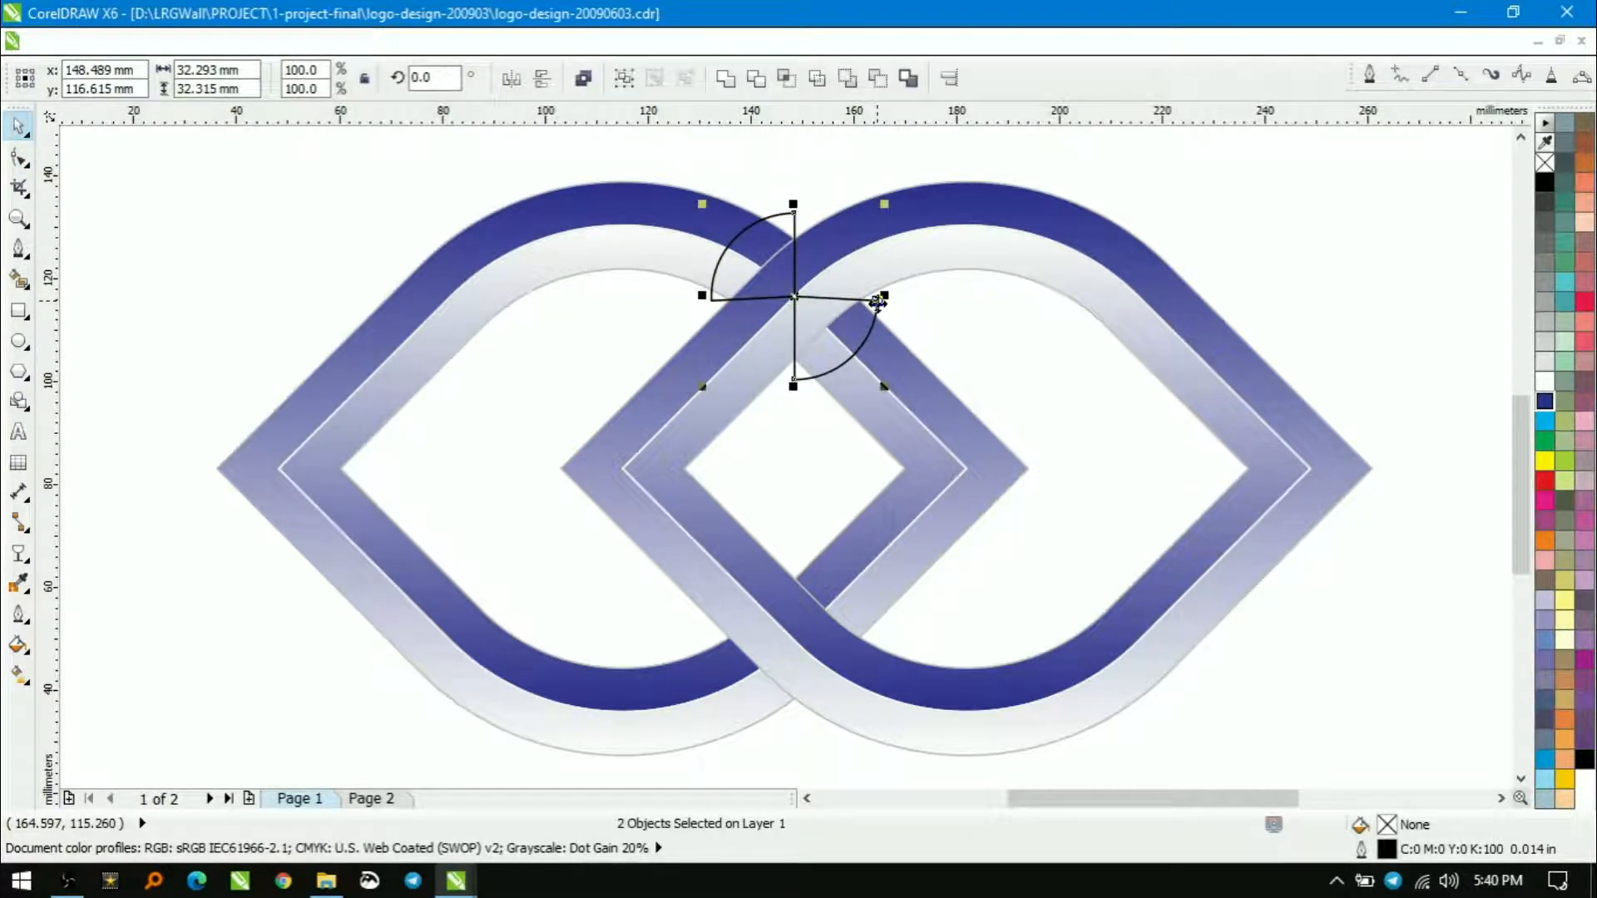
key(ctrl+l)
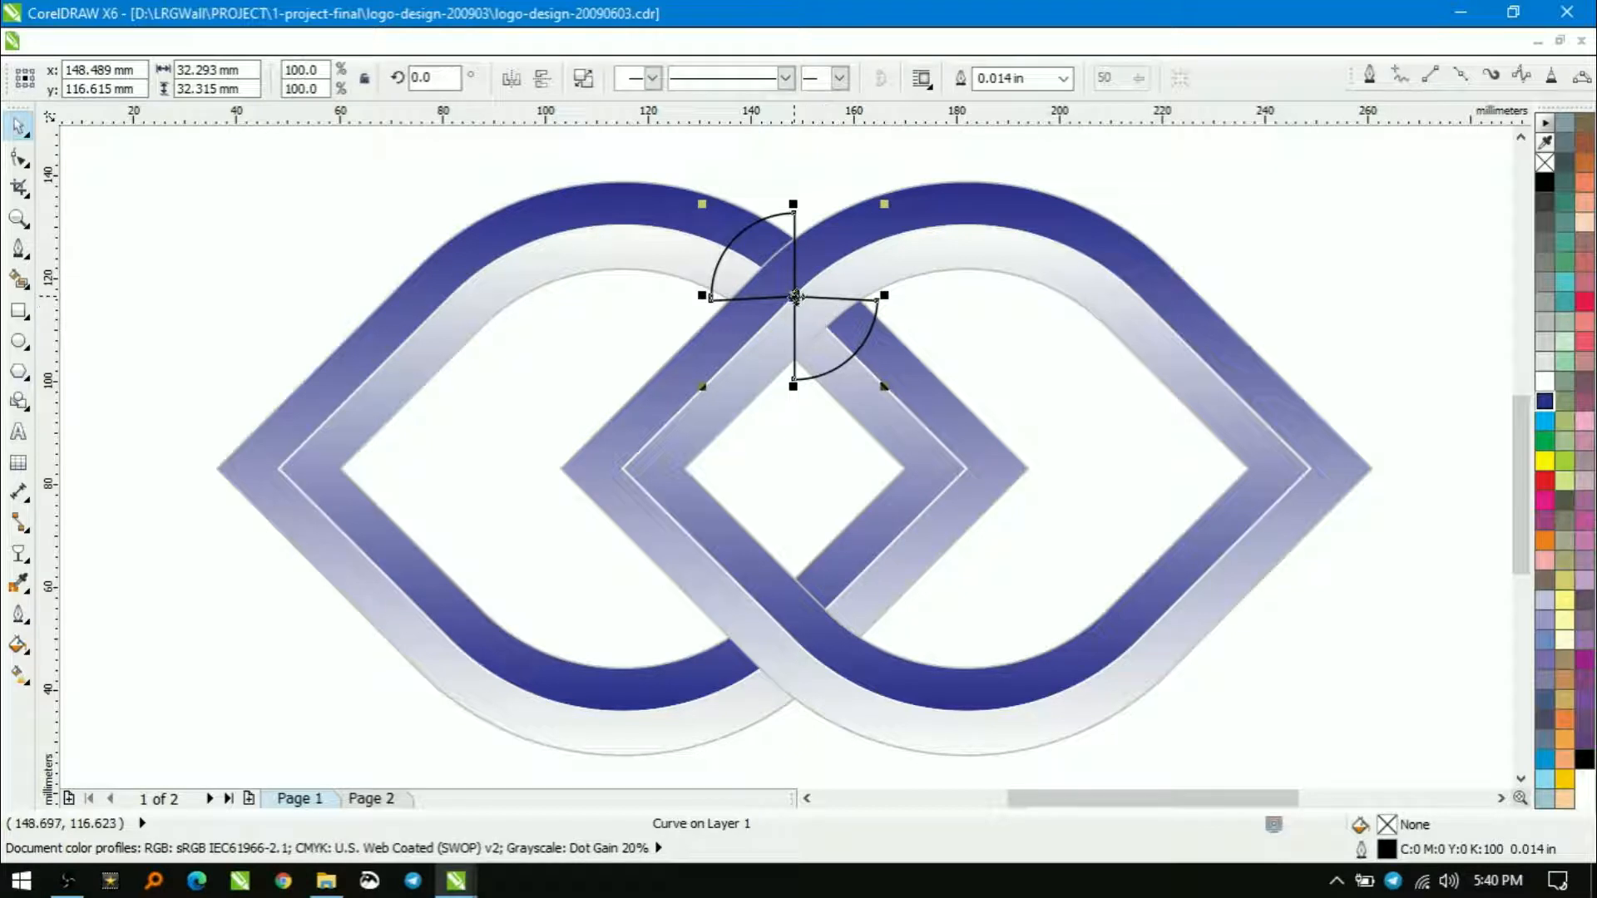
Step: Place the combined pie shape on the rings' lower crossing and mirror it vertically
drag(796, 297, 797, 640)
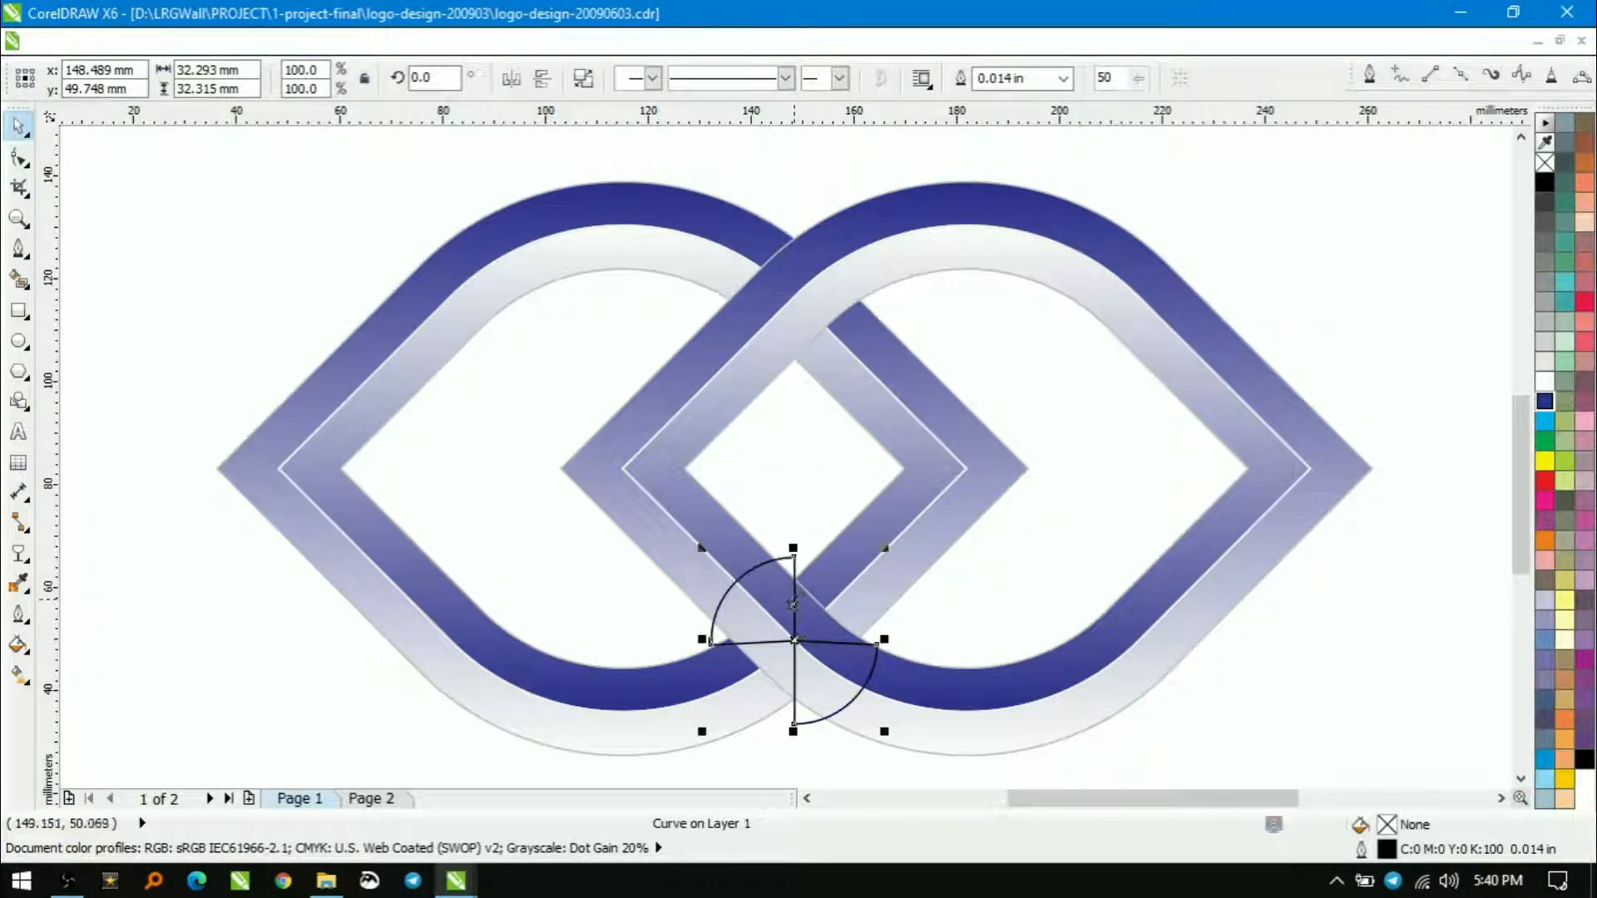
drag(794, 548, 812, 711)
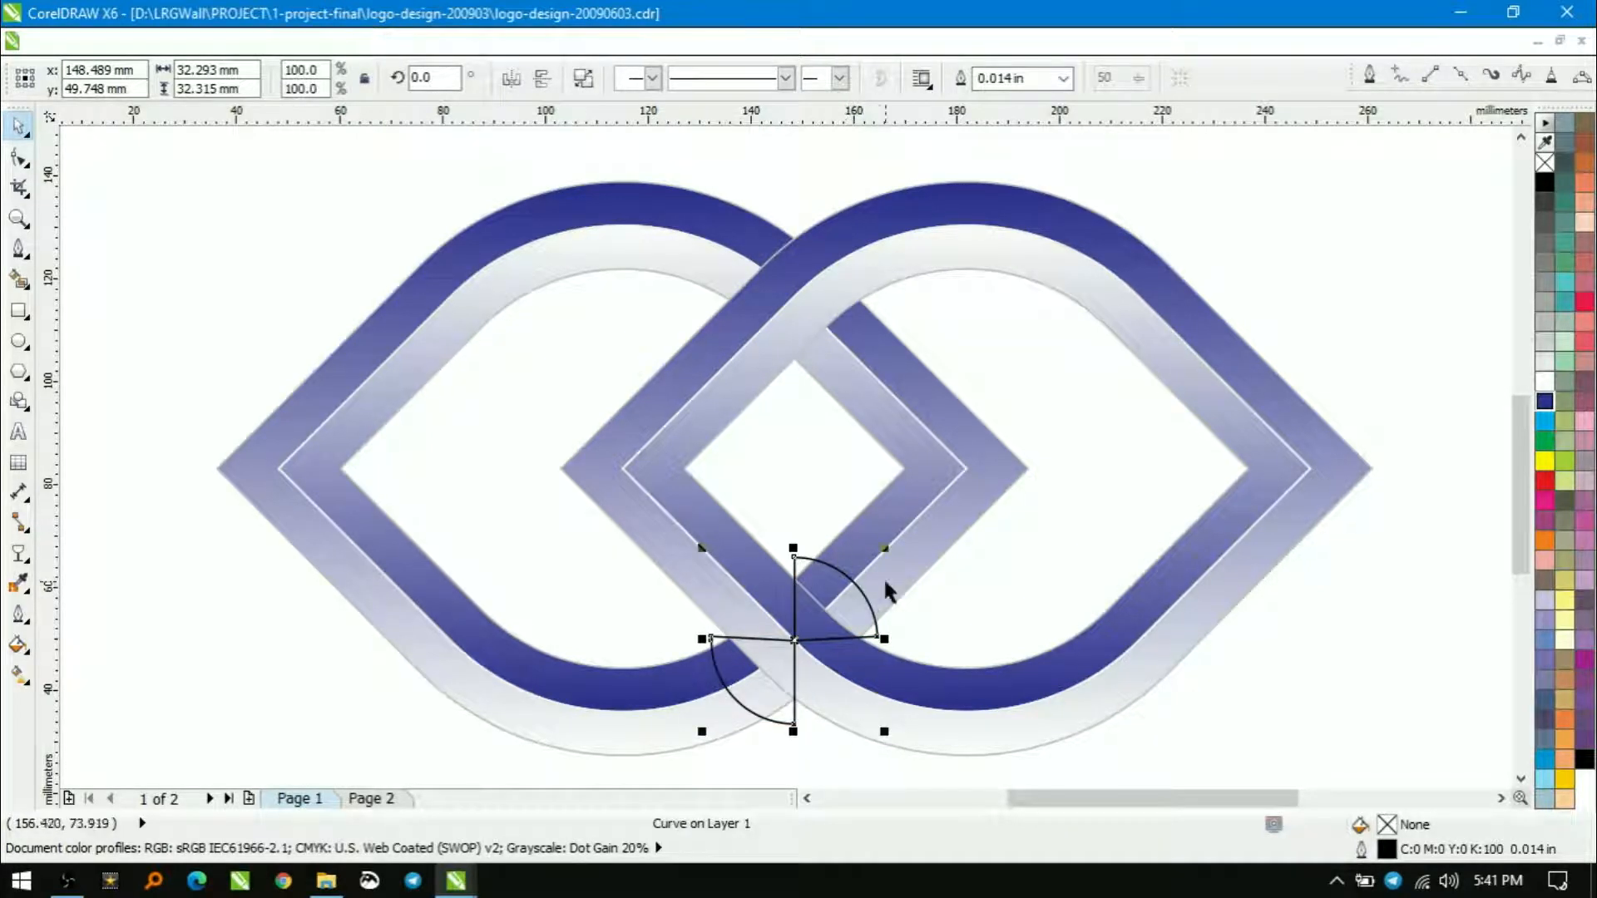
Step: Undo the last mirror and move, and place a vertically mirrored copy of the combined pie on the rings' lower crossing
key(ctrl+z)
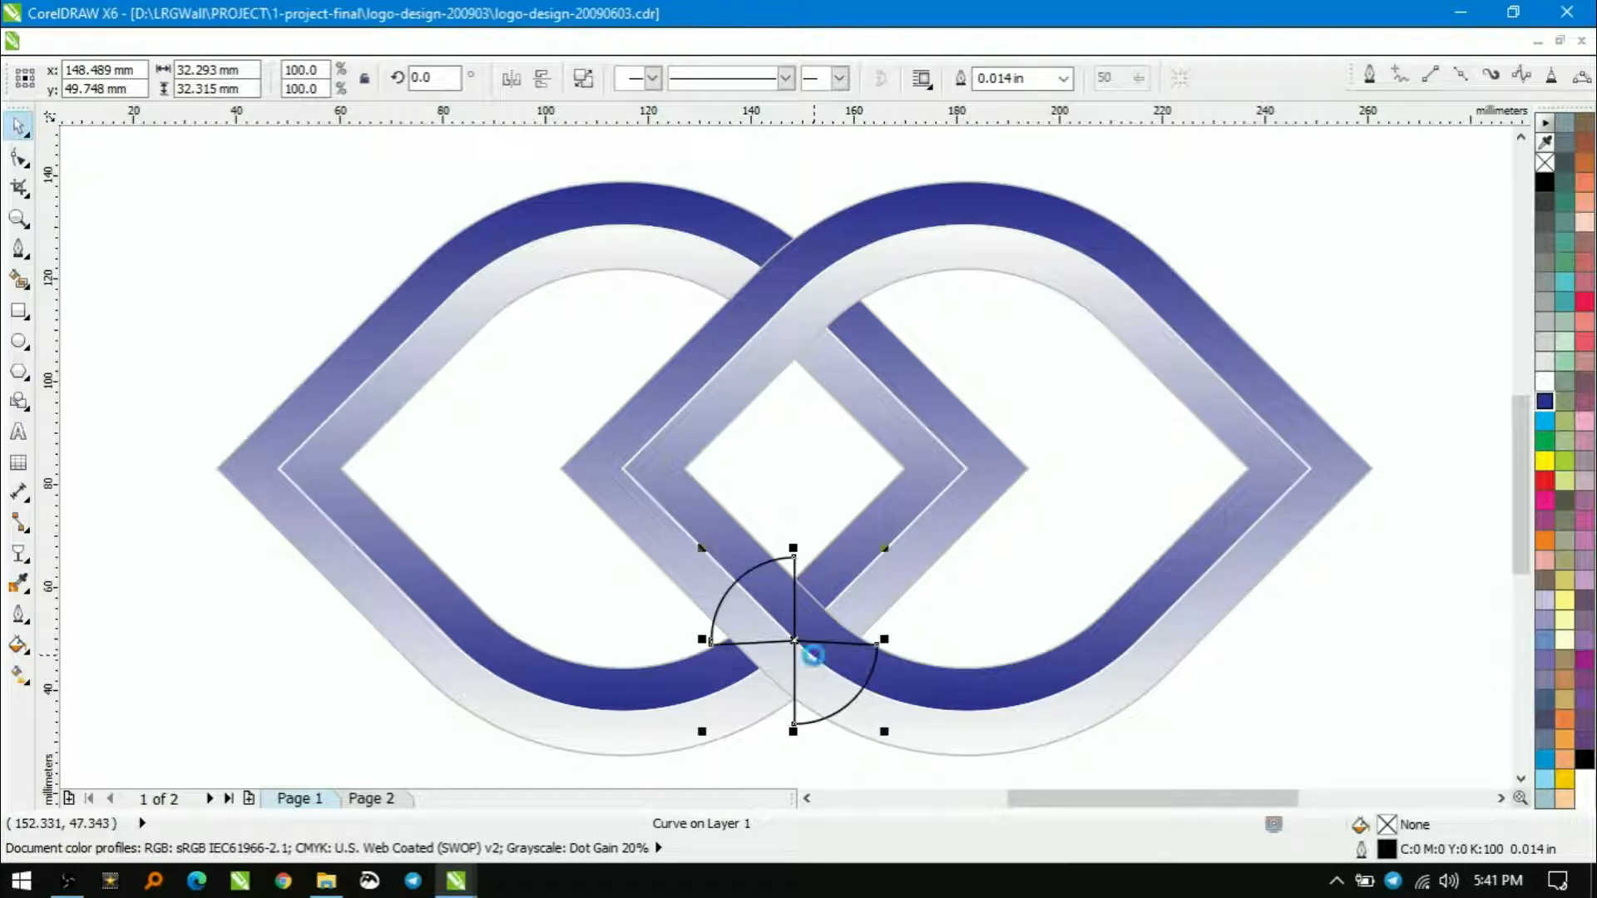
key(ctrl+z)
drag(796, 294, 795, 640)
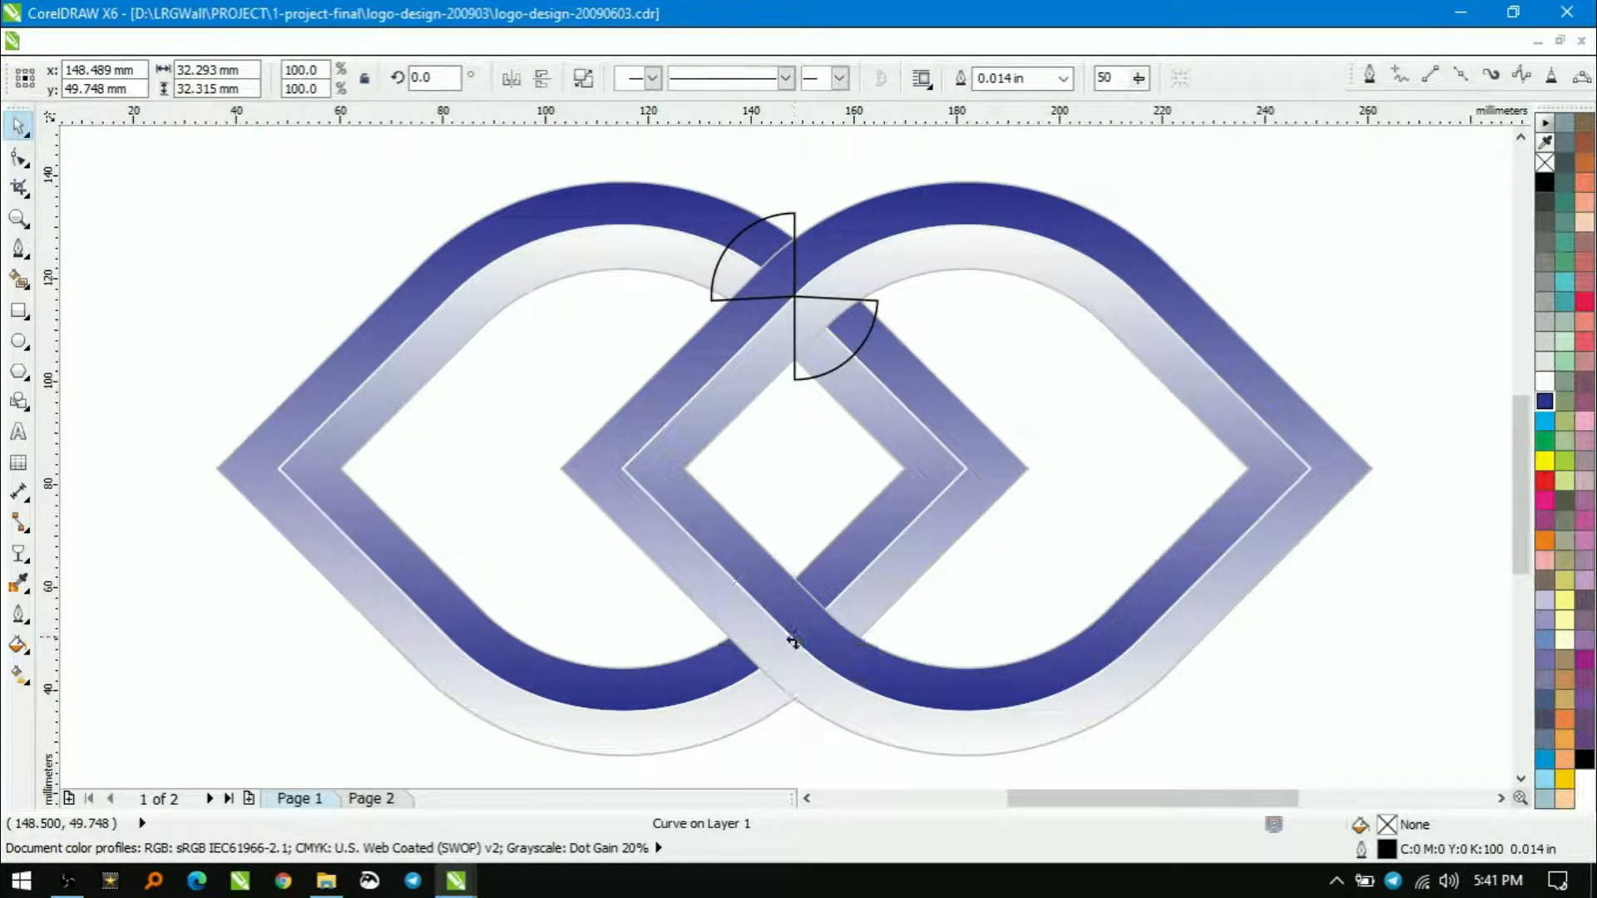
drag(794, 549, 794, 724)
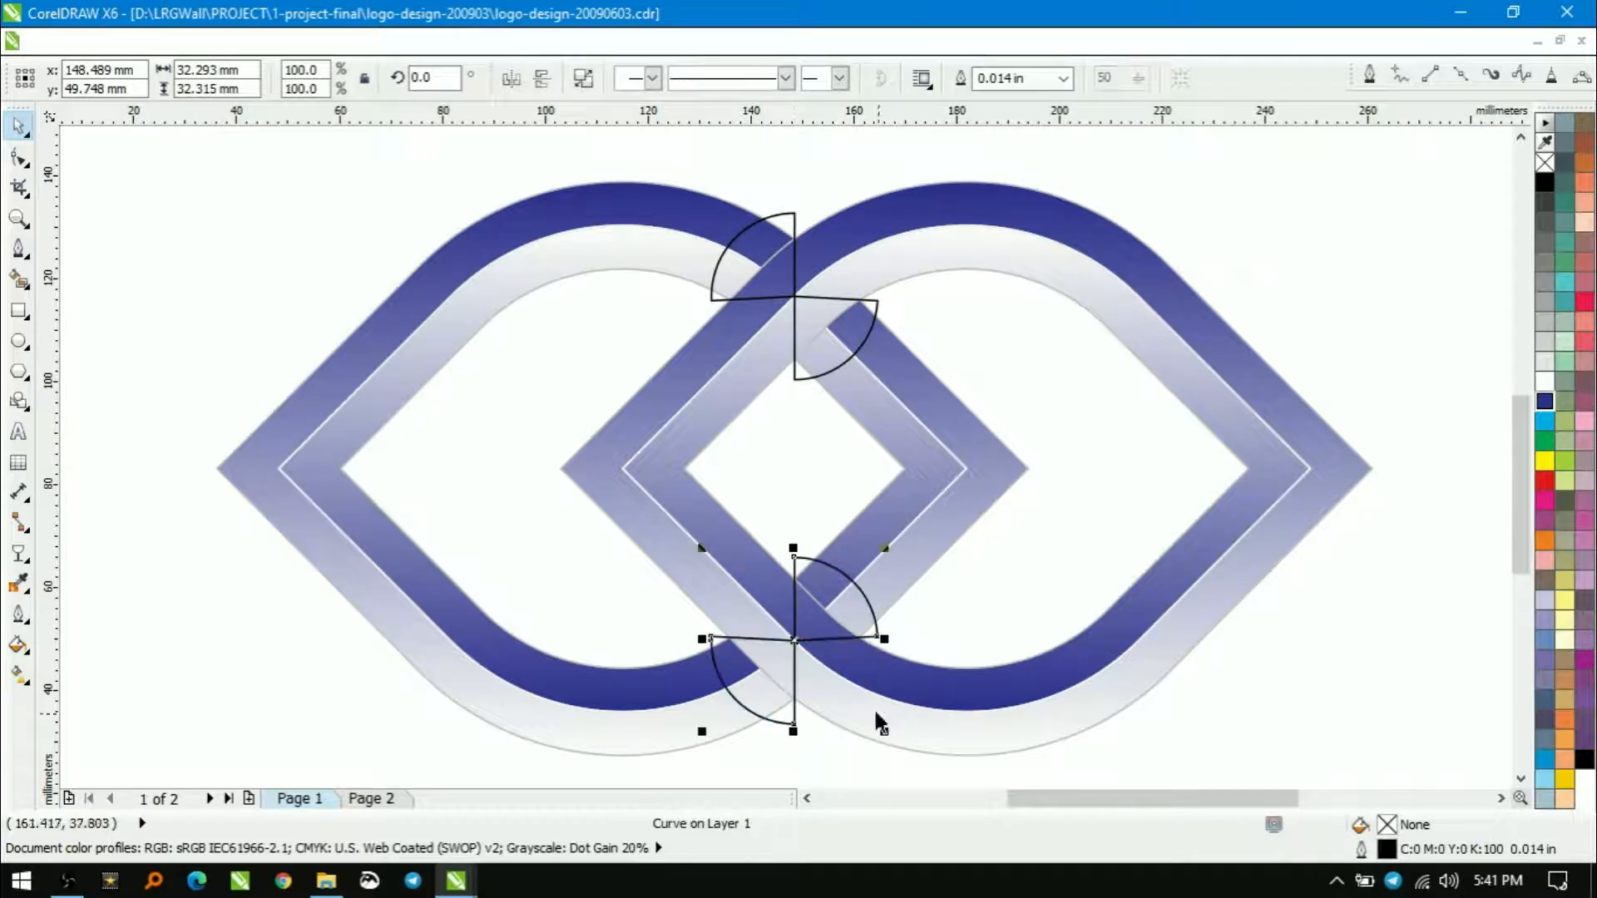
Step: Combine the upper and lower pie shapes into one curve
shift+click(794, 223)
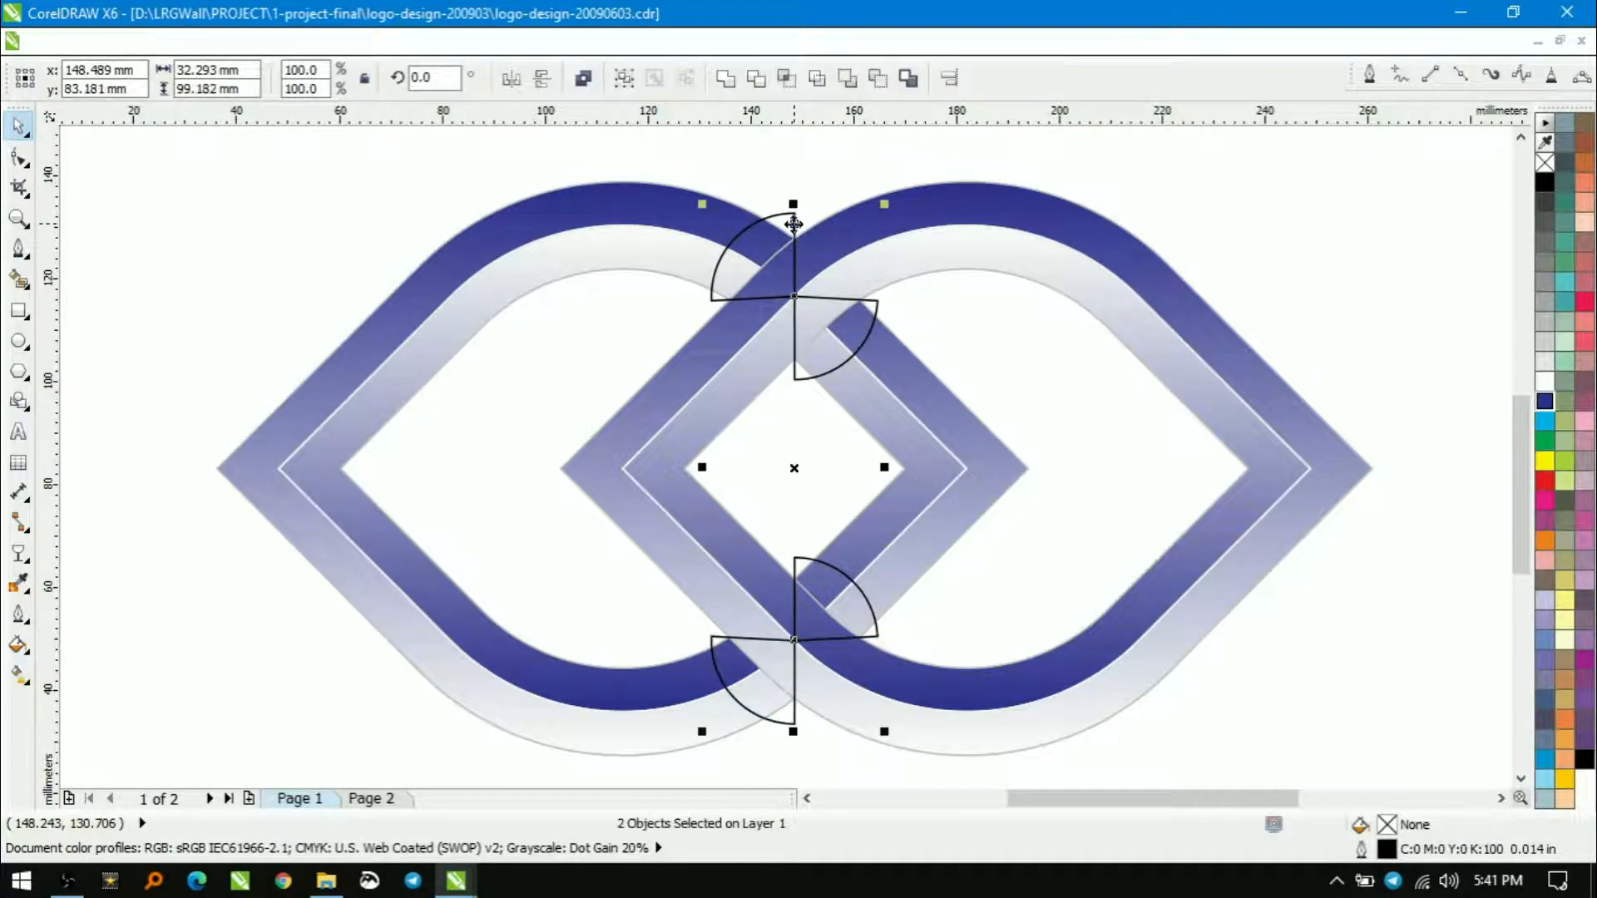
key(ctrl+l)
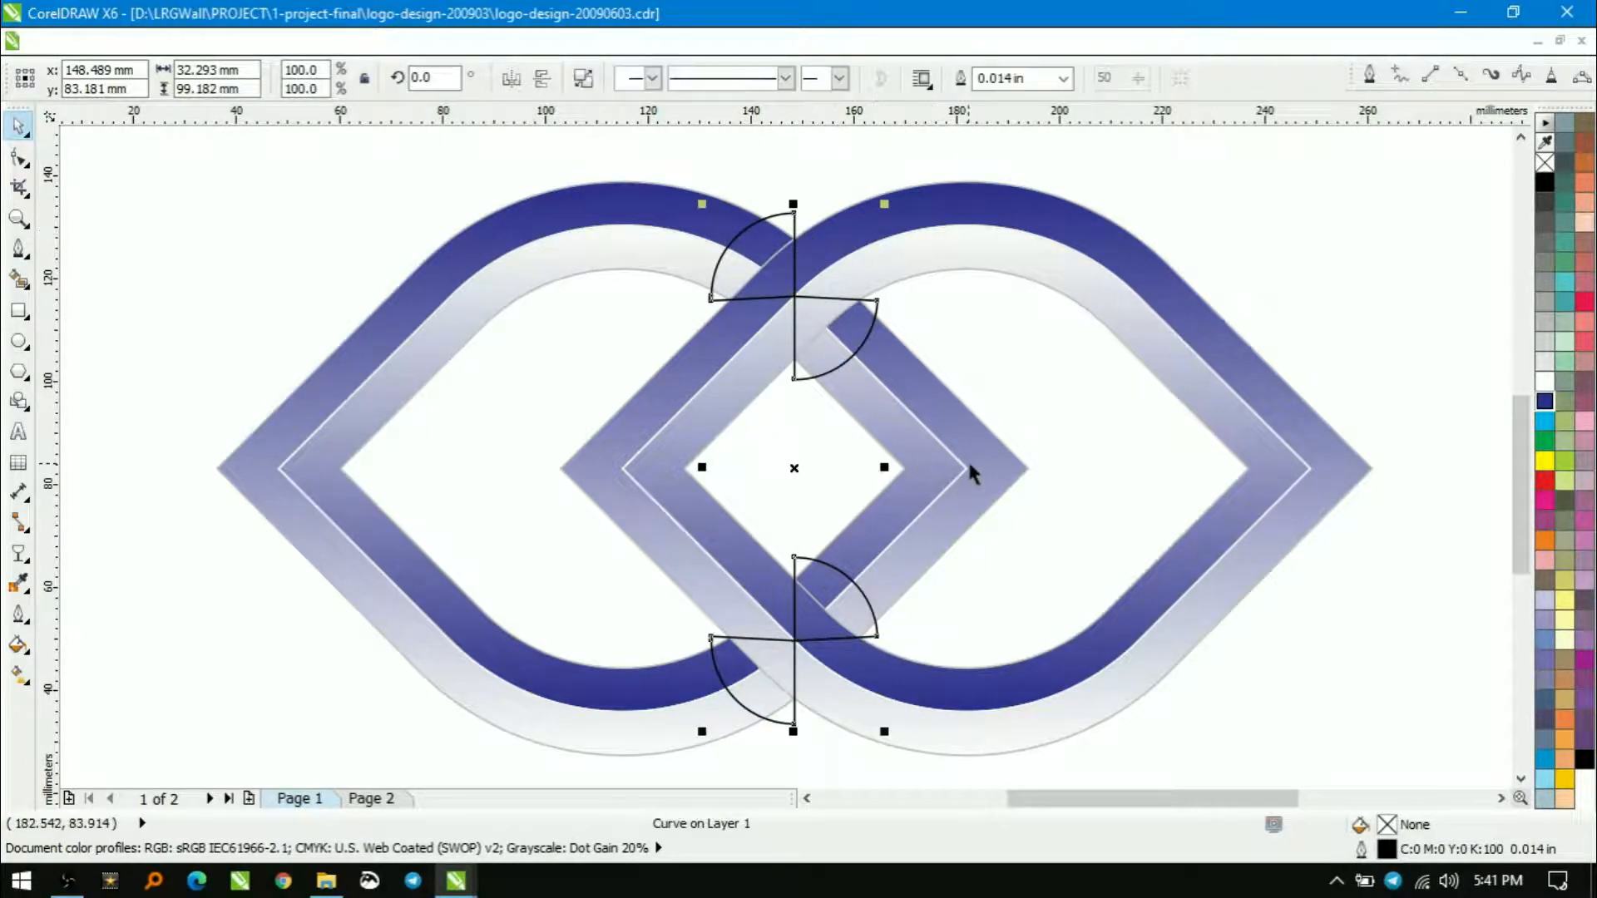
key(Escape)
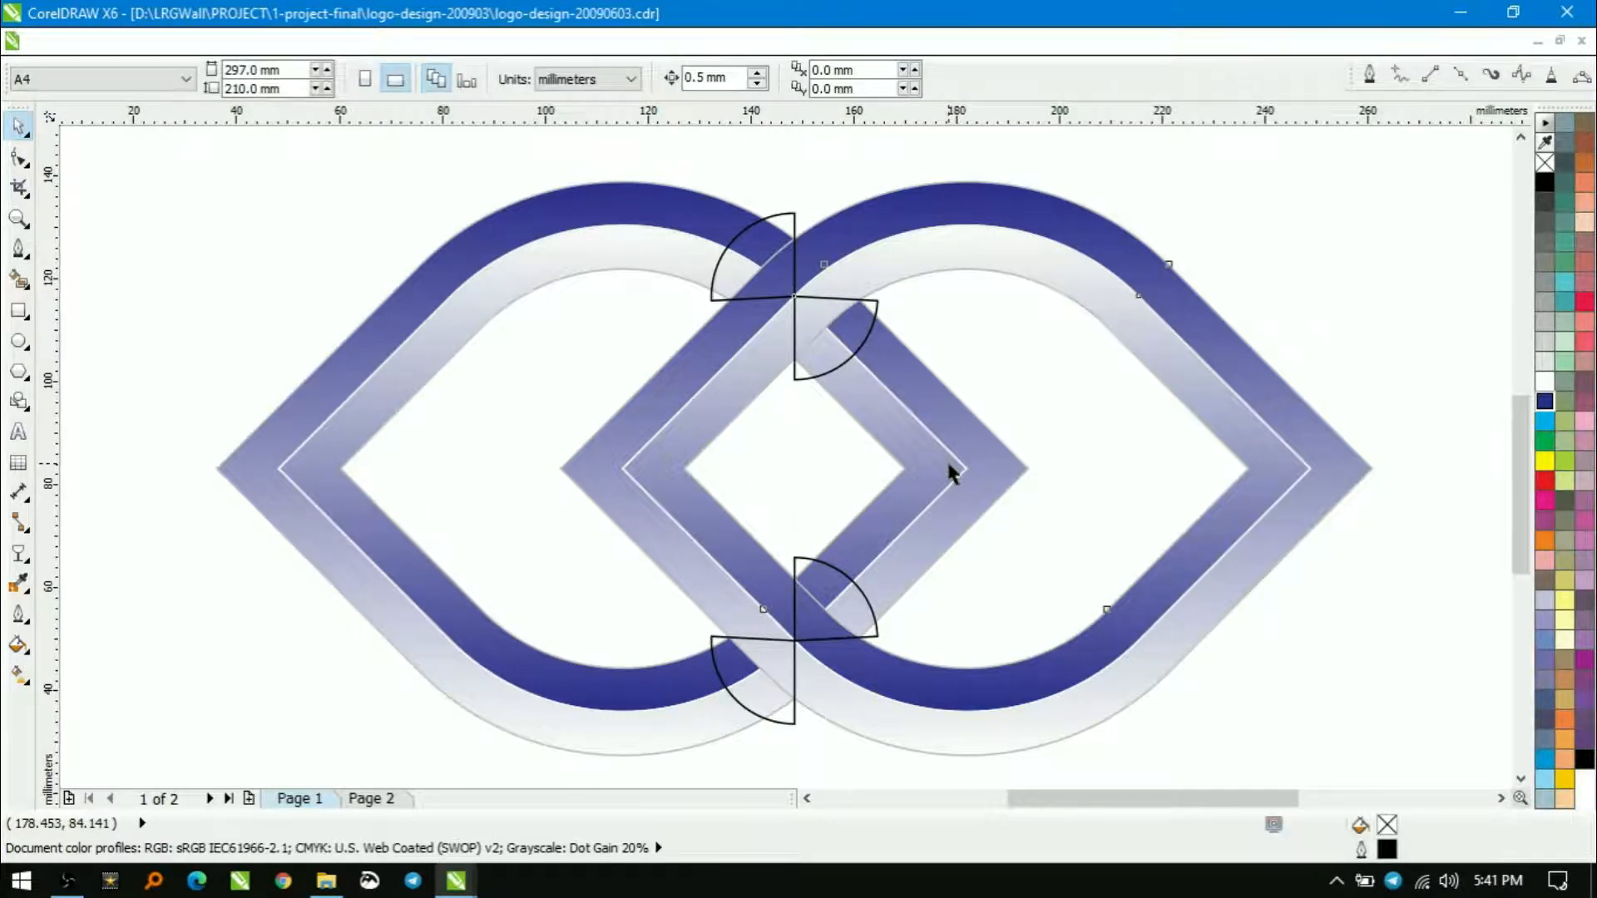
Step: Ungroup the logo and group the three objects that make up the left ring
click(946, 457)
key(ctrl+u)
key(Escape)
click(916, 412)
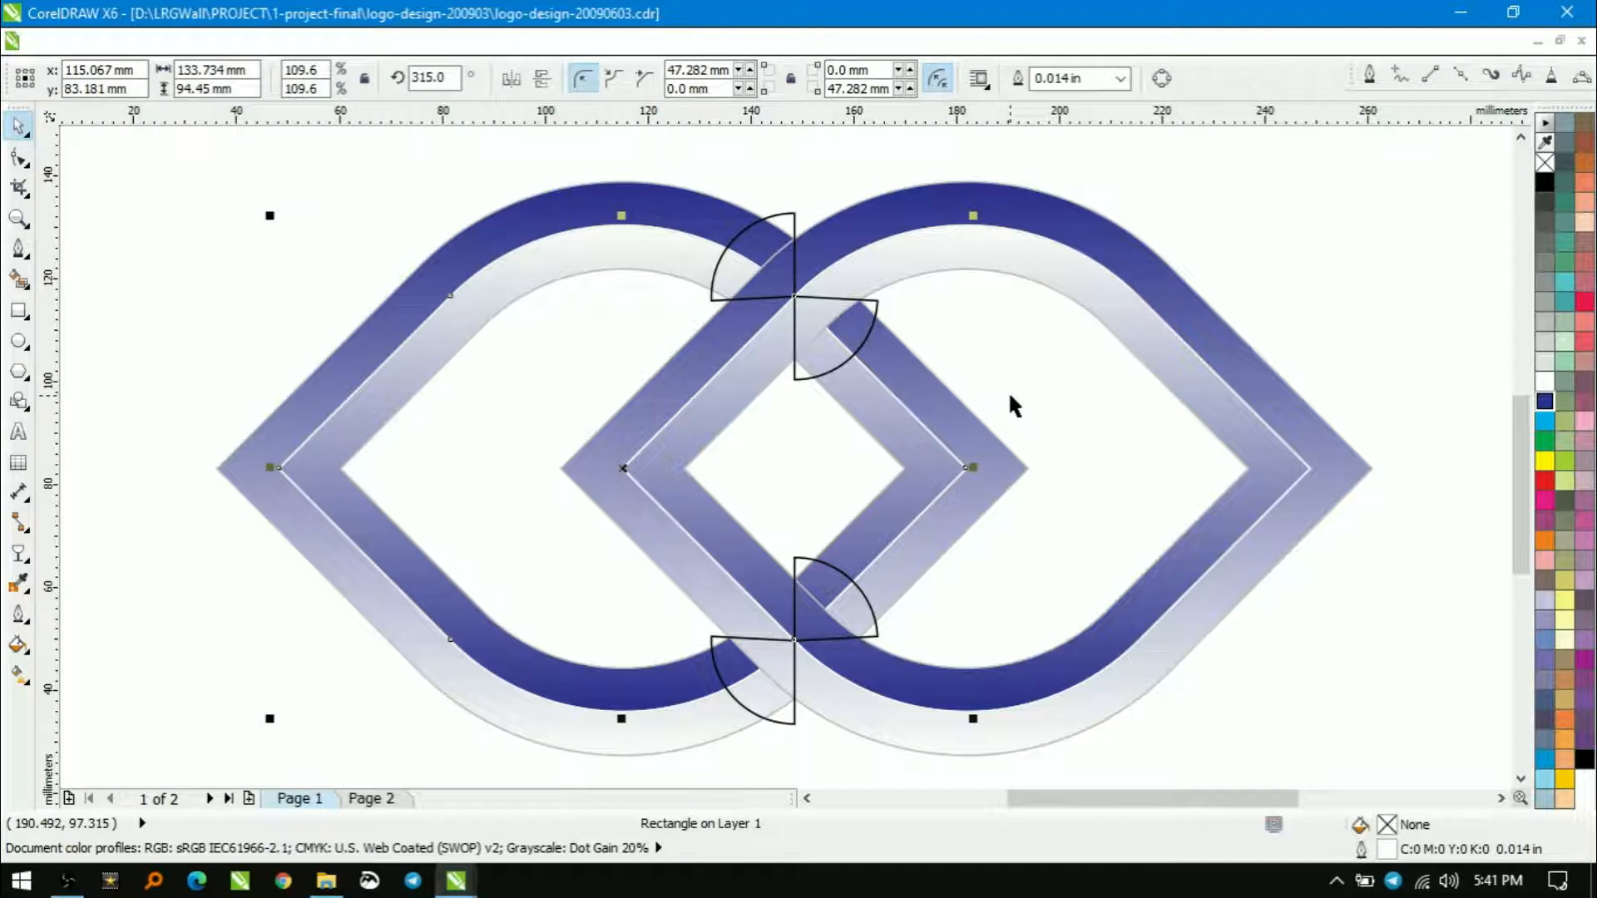
click(827, 449)
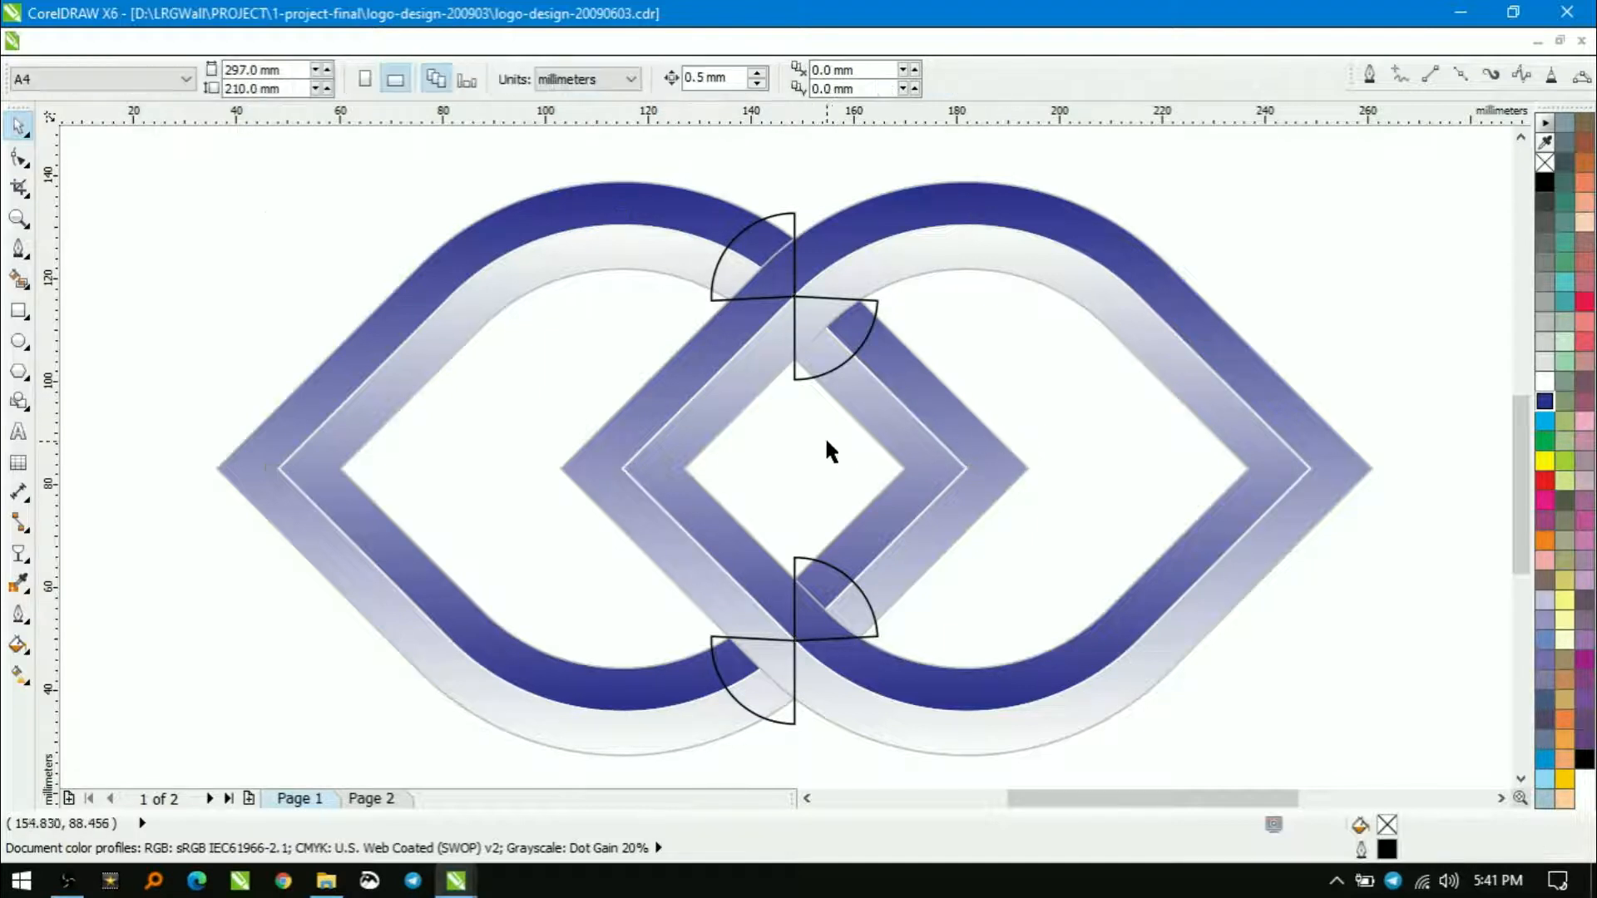
drag(285, 267, 506, 449)
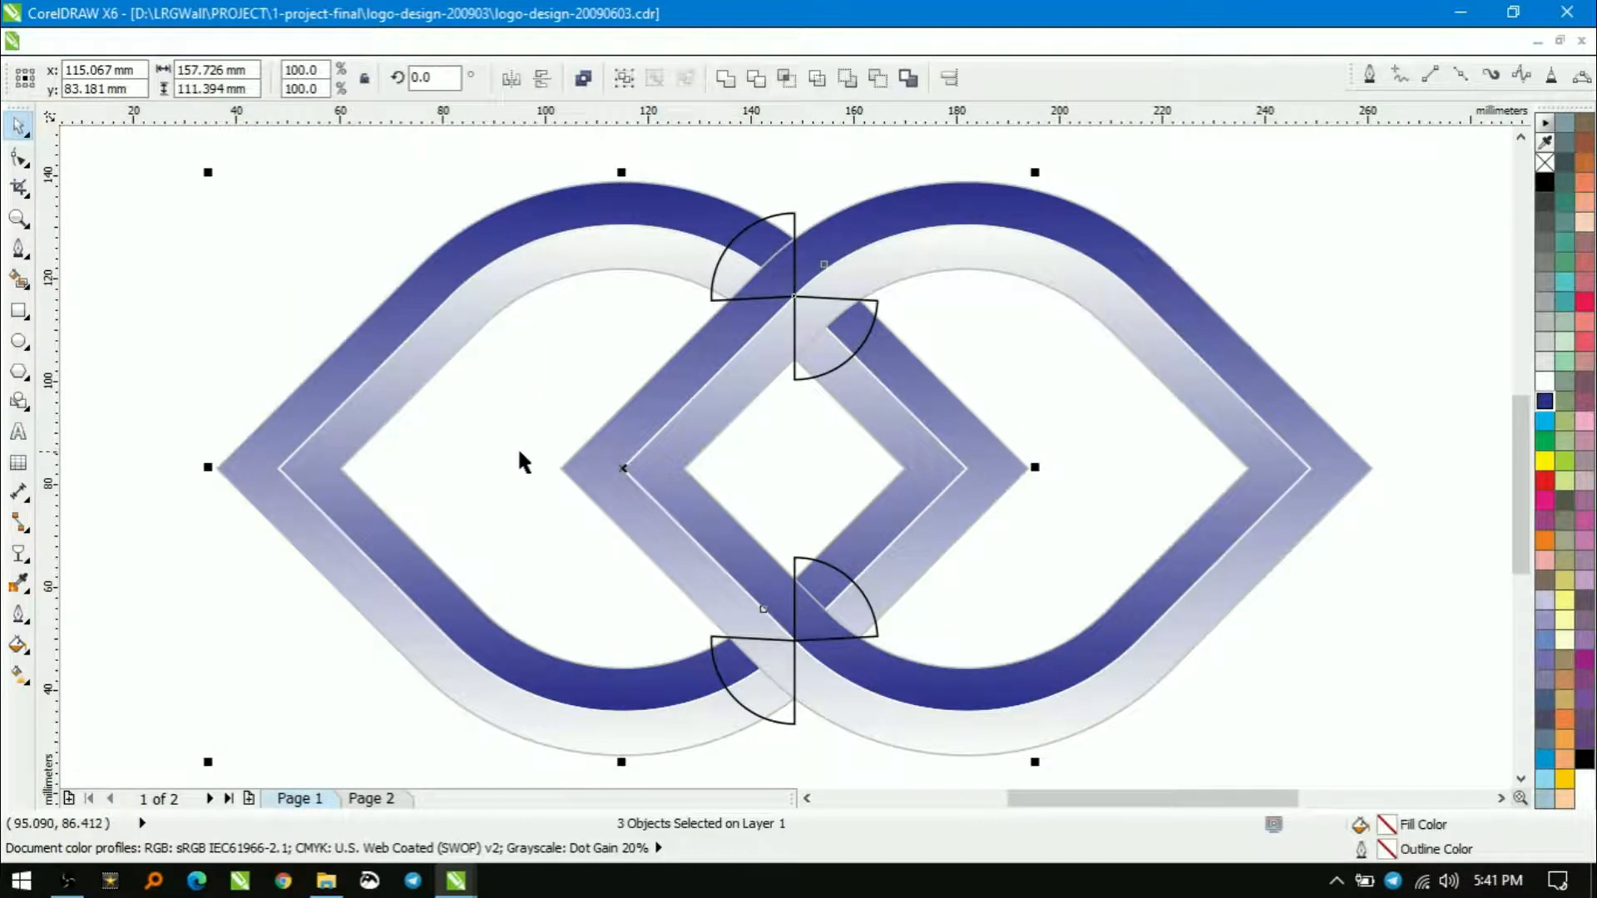
key(ctrl+g)
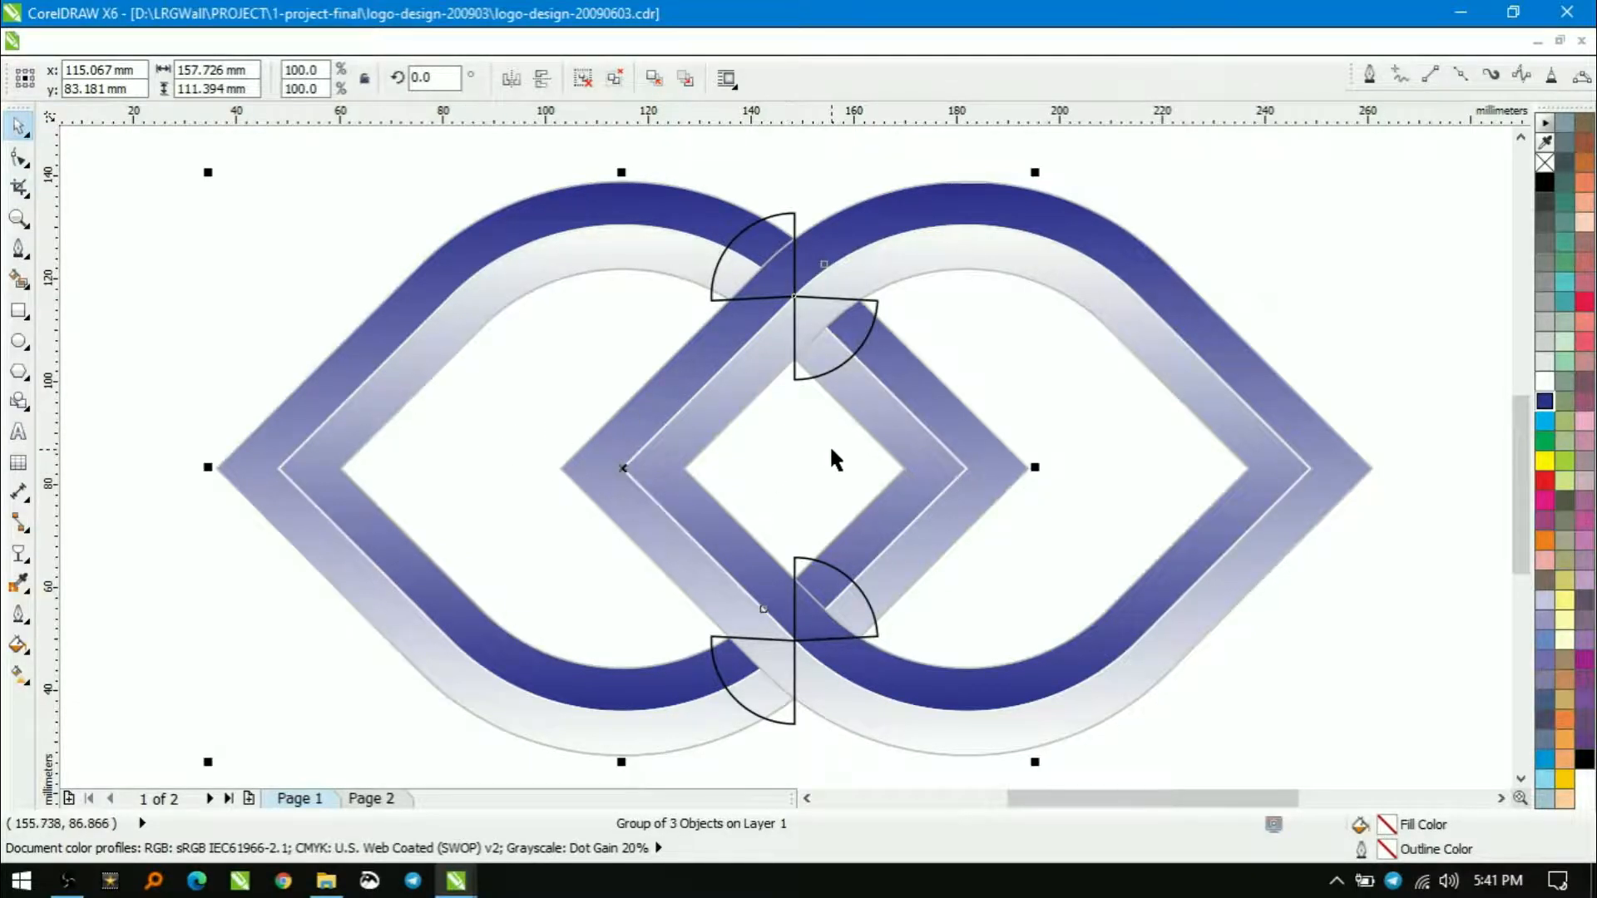
Step: PowerClip the left ring's group inside the combined pie curve and remove the curve's outline
key(alt+c)
key(w)
click(599, 367)
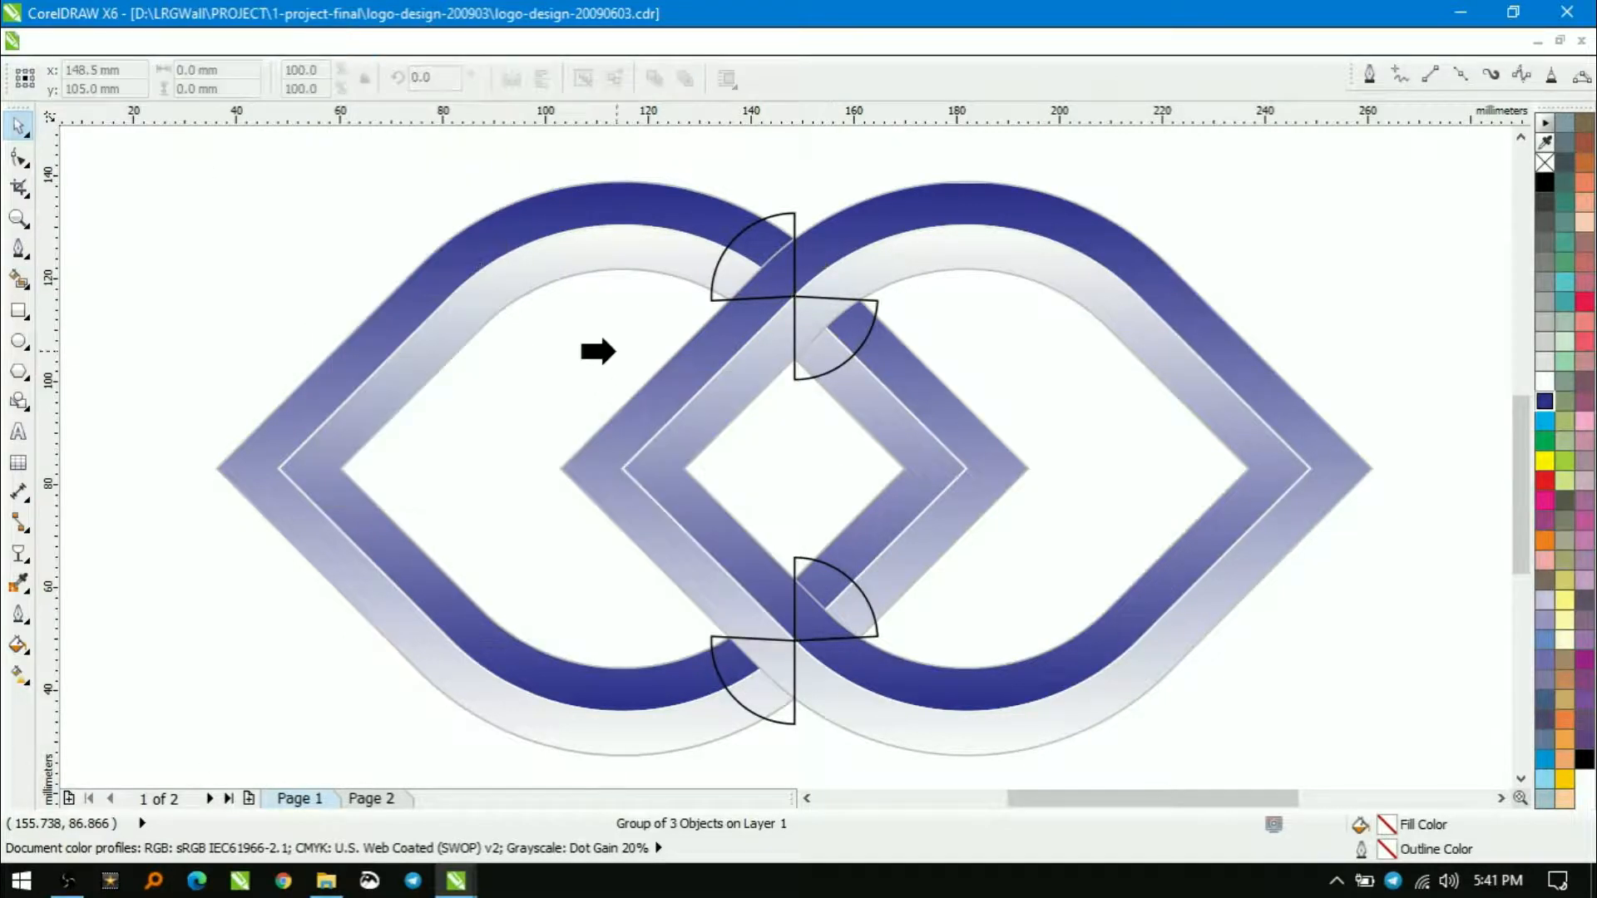
click(712, 299)
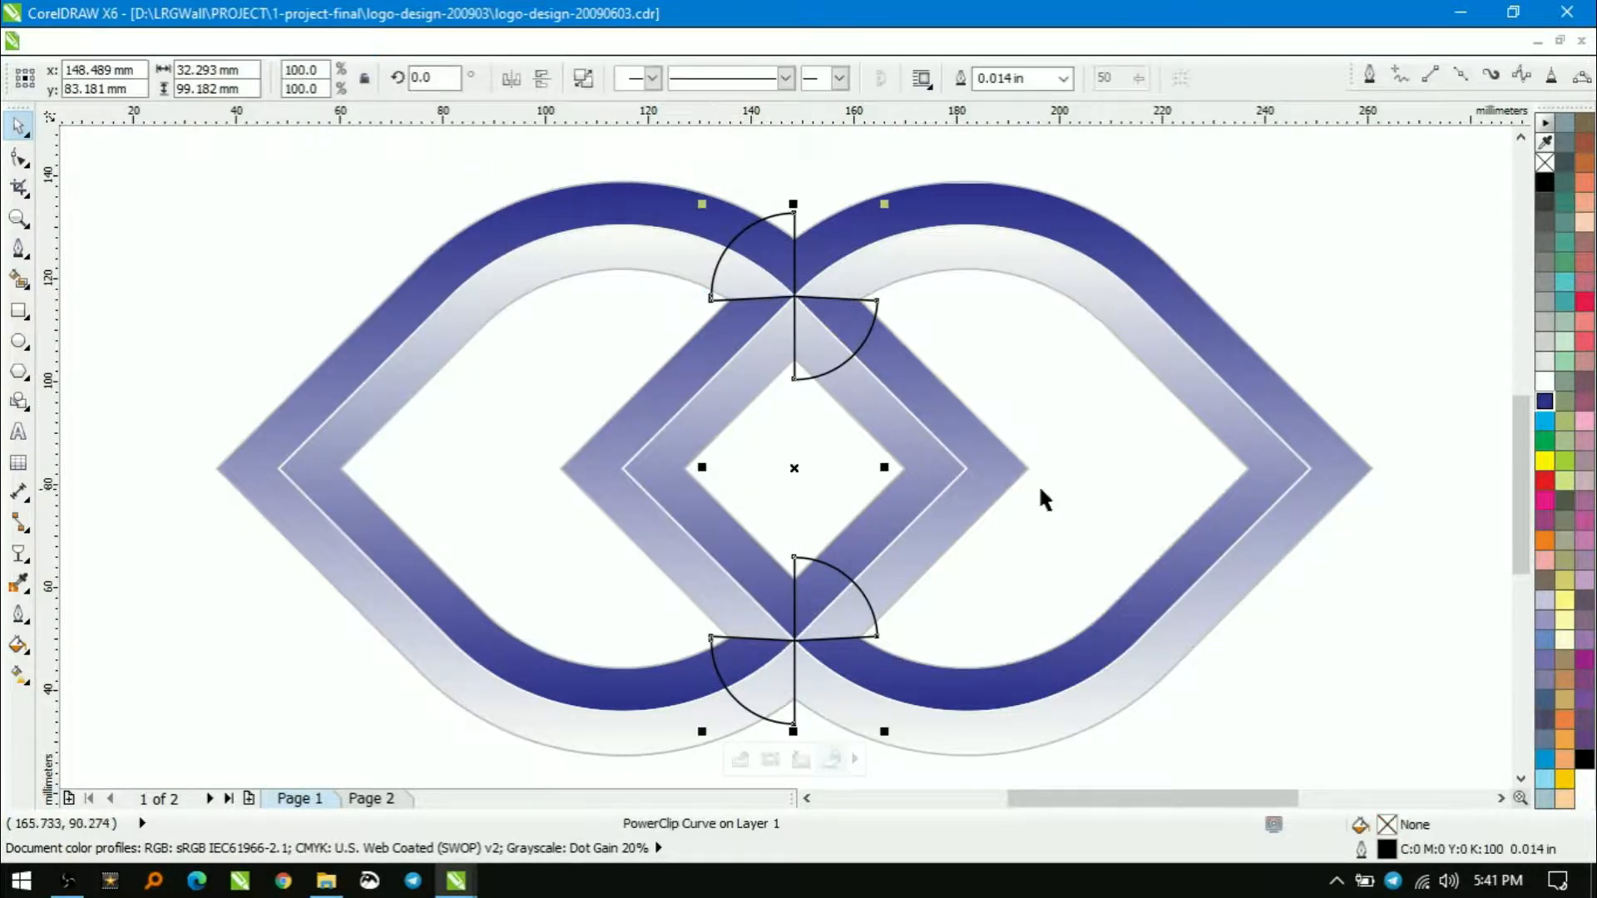
right_click(1544, 161)
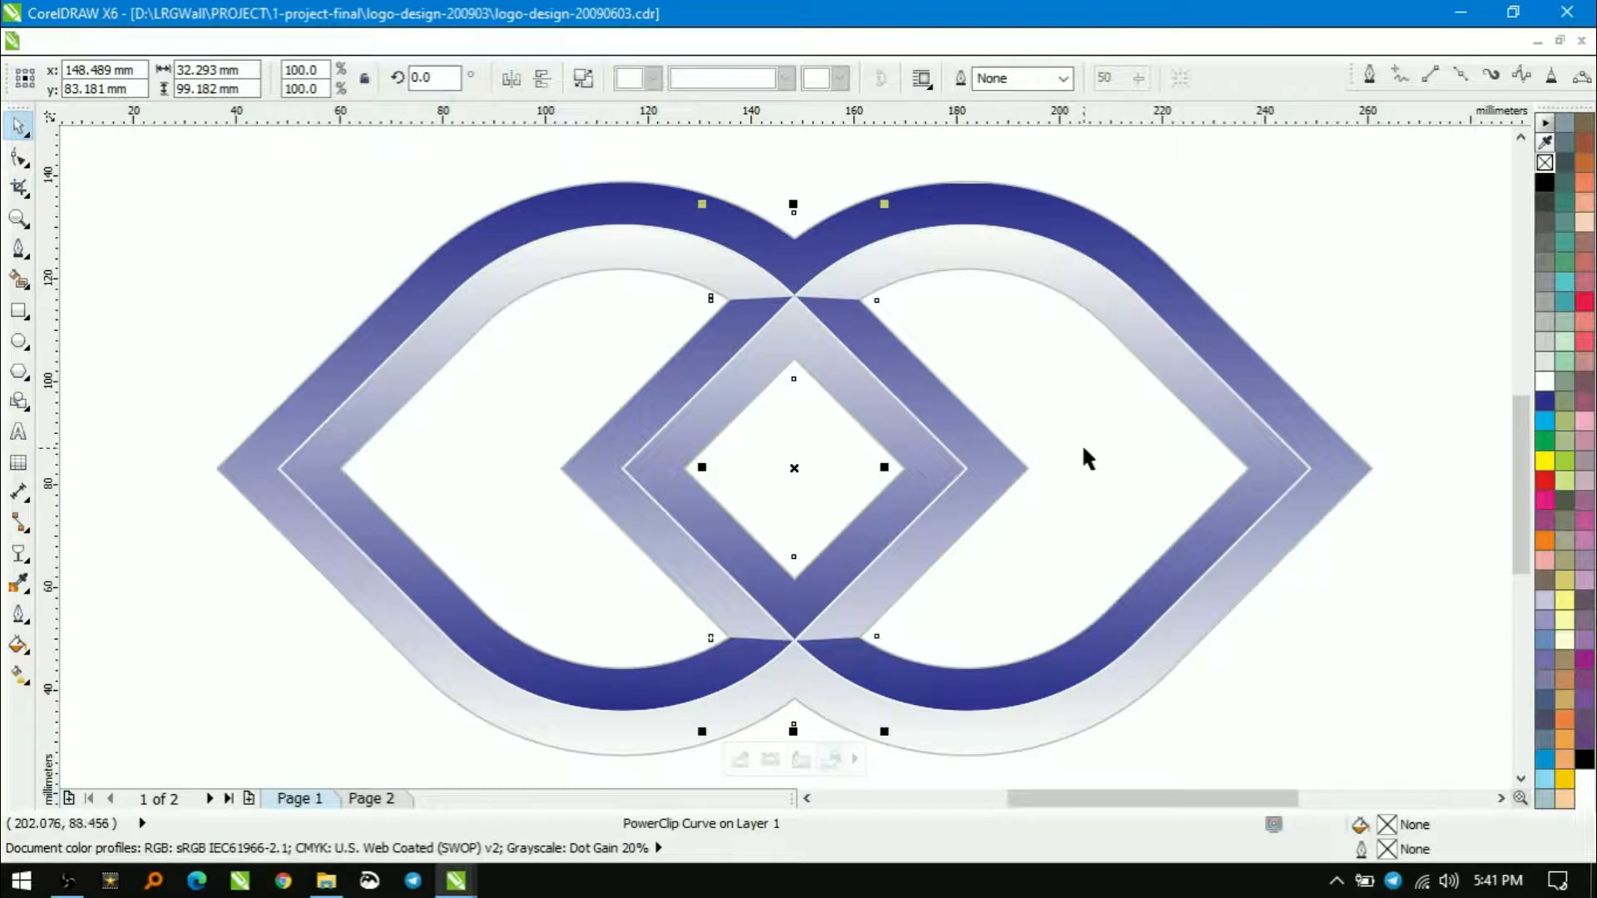
click(1069, 439)
Step: Group the right ring's three objects and mirror the group vertically in place
click(1012, 241)
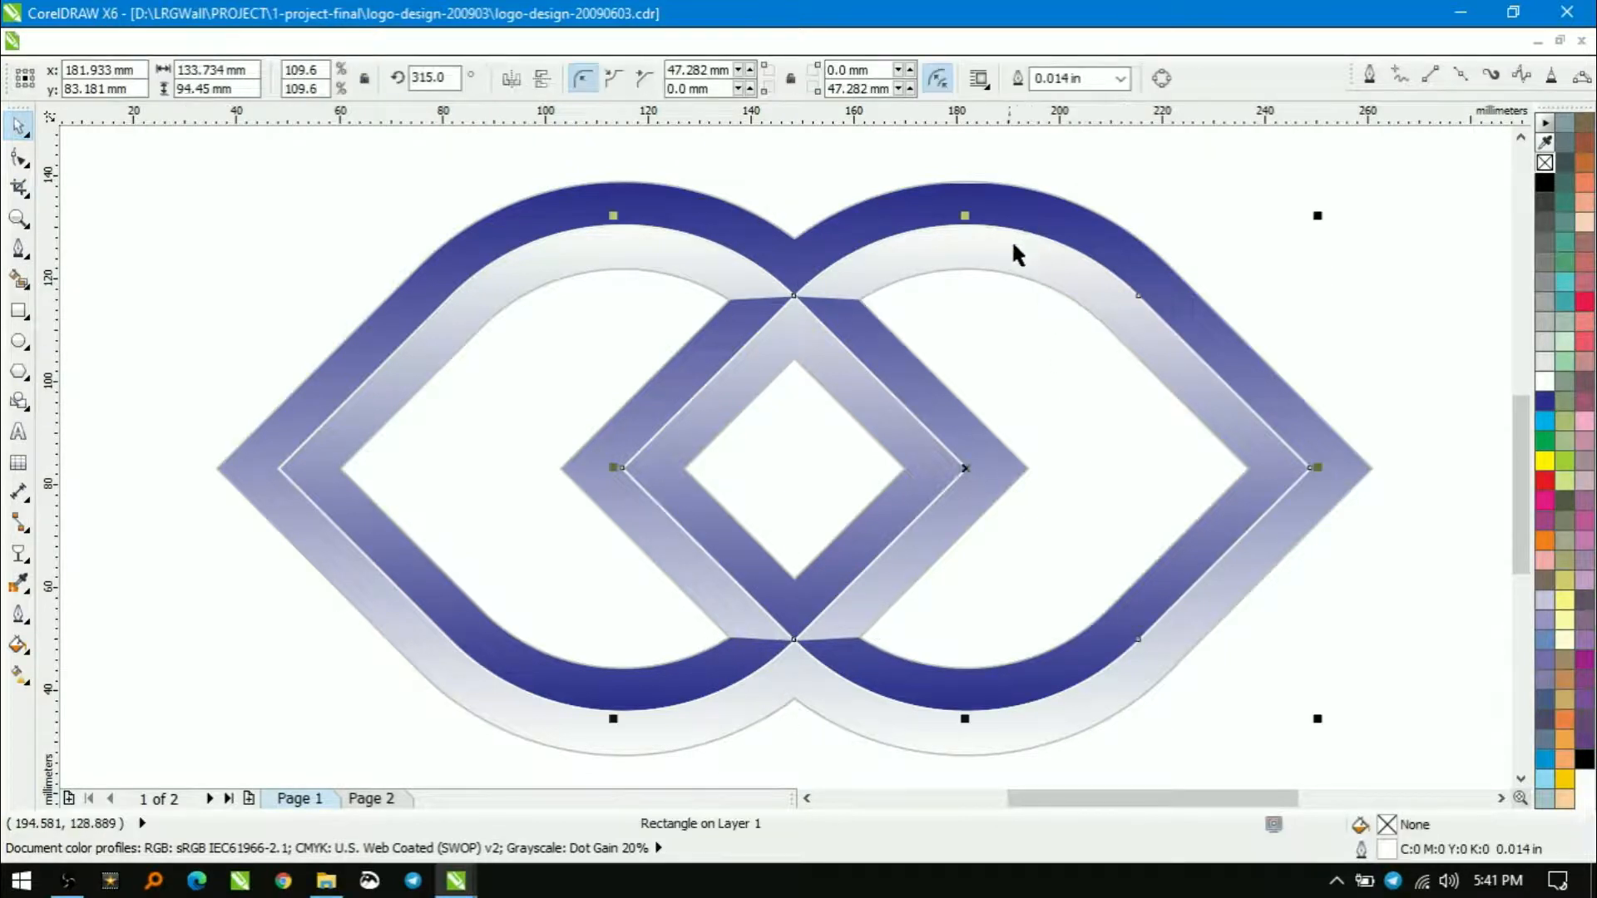
drag(1184, 235, 1348, 592)
key(ctrl+g)
click(1081, 333)
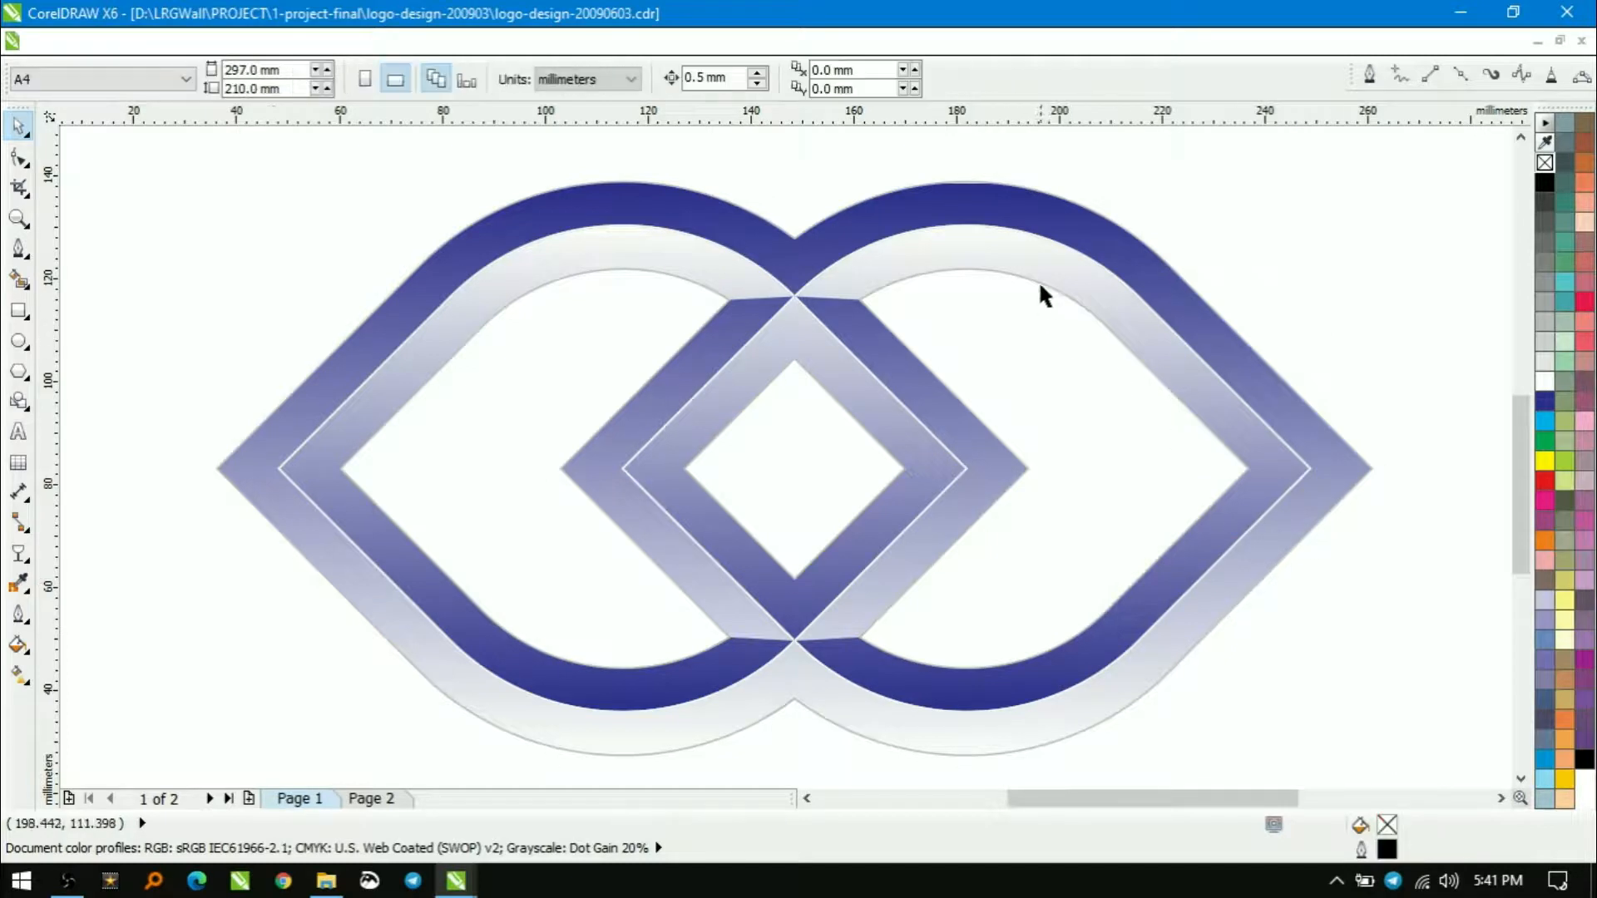
drag(965, 172, 908, 705)
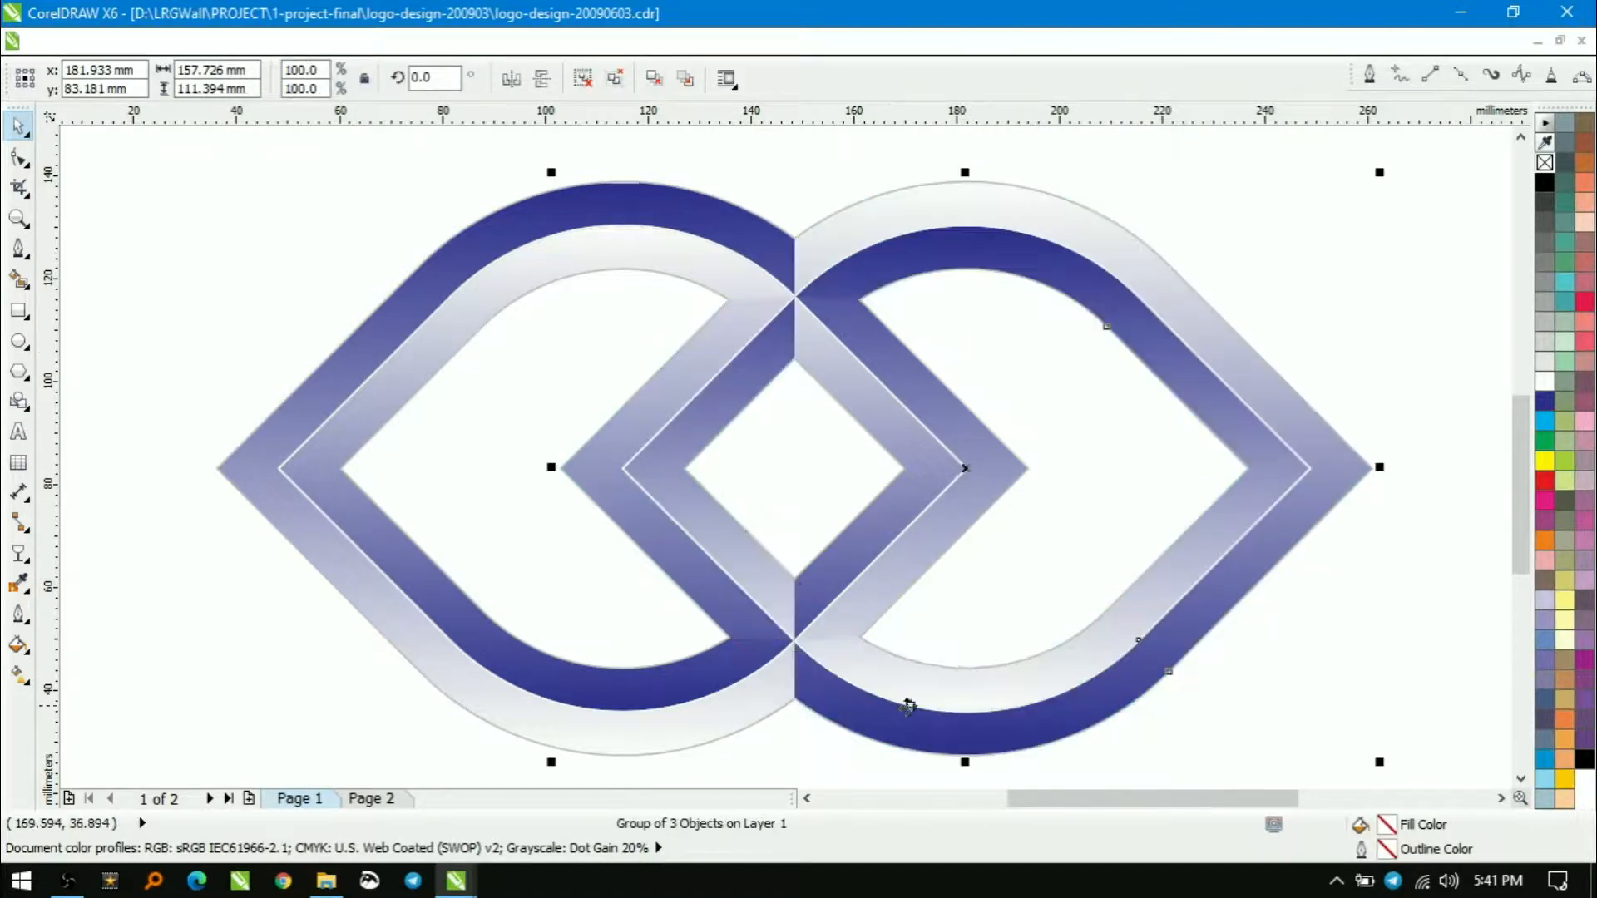
click(1086, 397)
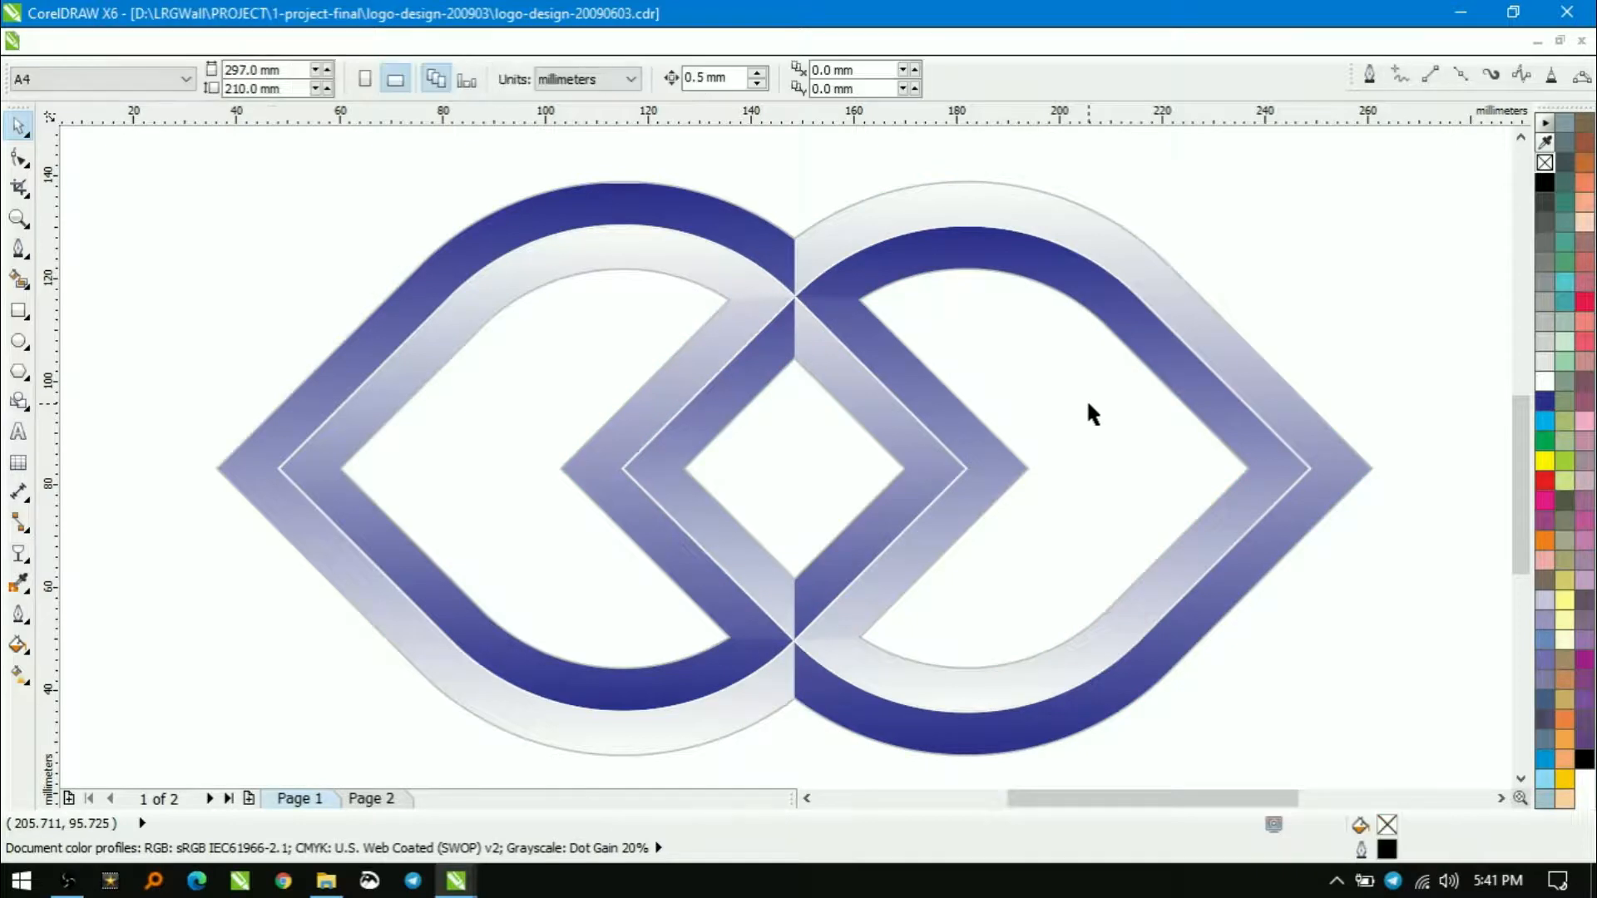
Step: Group both rings and the PowerClip curve into a single logo group
click(919, 700)
scroll(990, 600, down, 2)
click(1226, 342)
drag(1233, 337, 717, 694)
scroll(466, 760, down, 1)
key(ctrl+g)
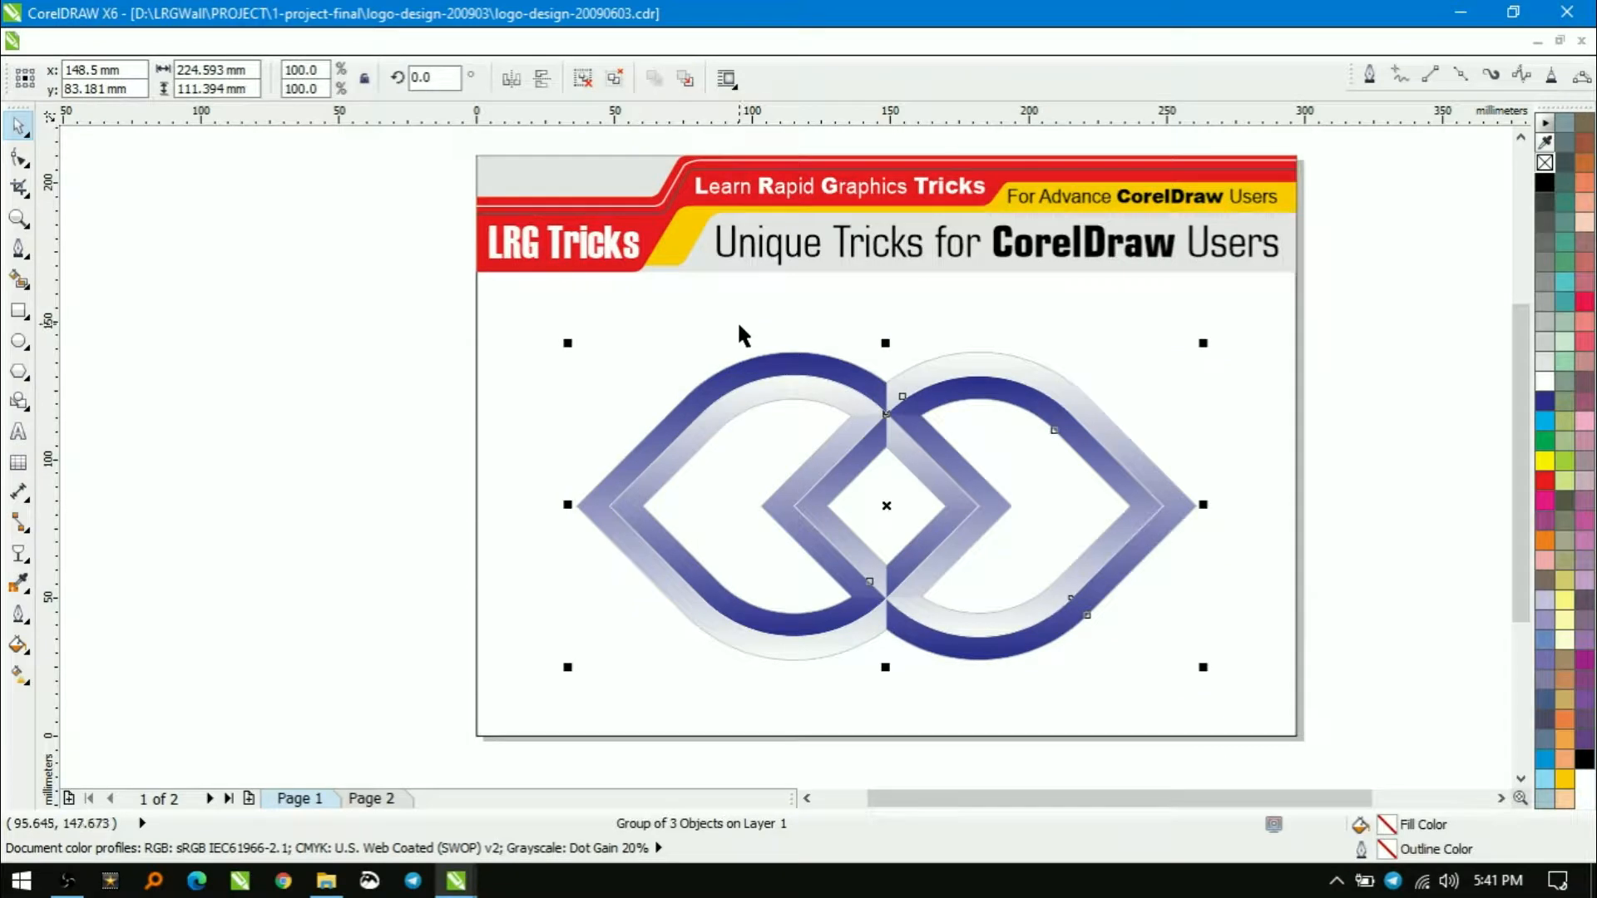
click(693, 314)
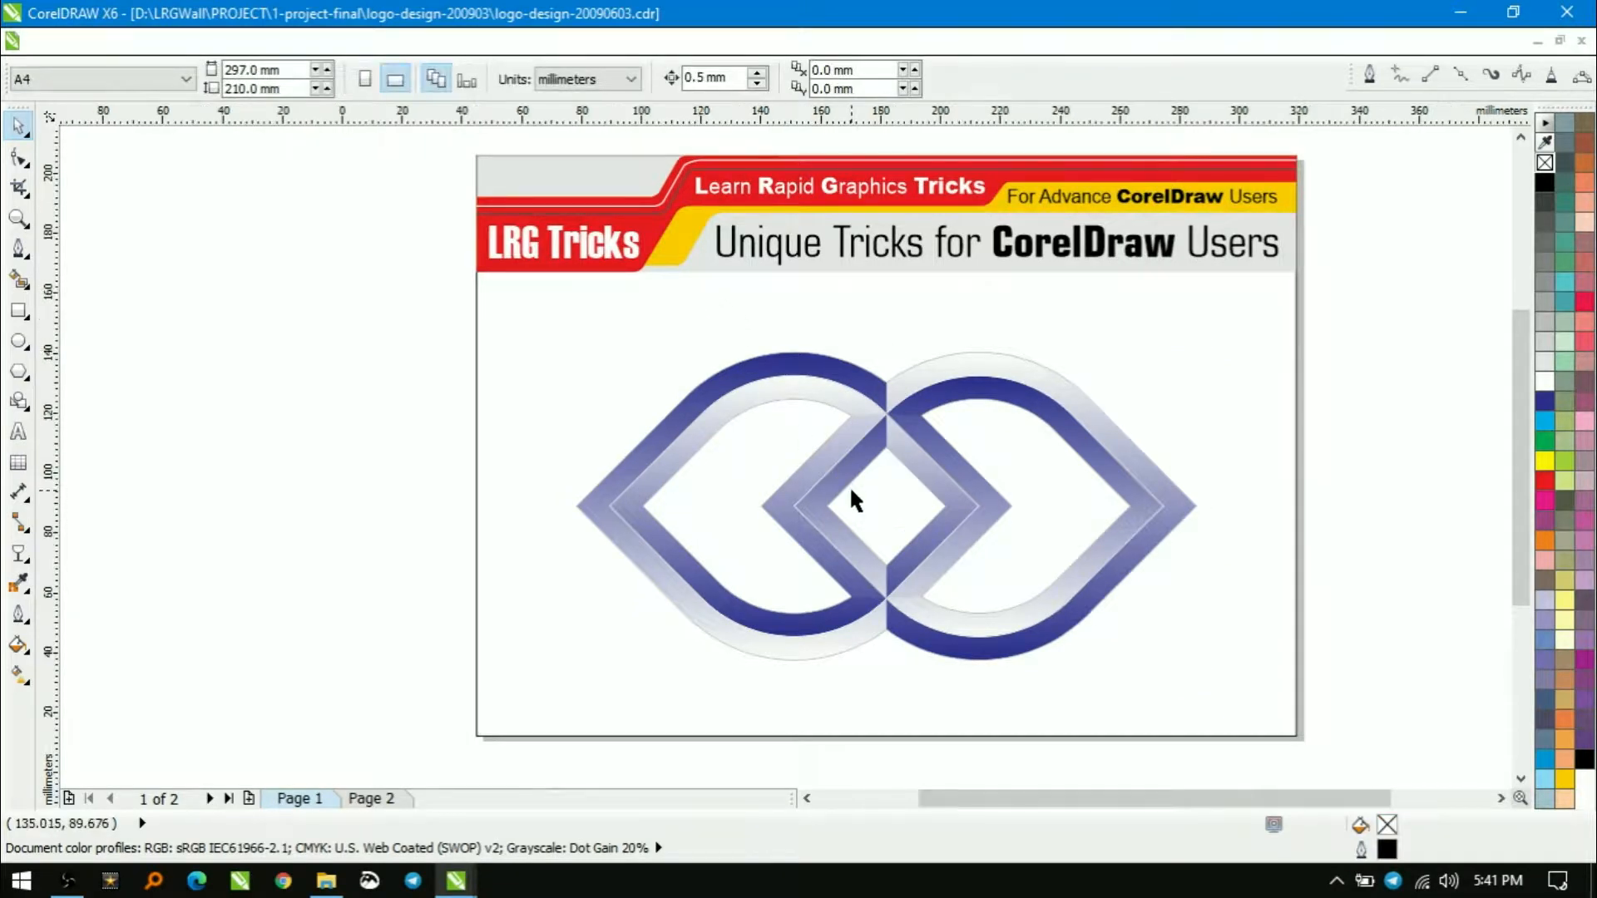
key(shift+F4)
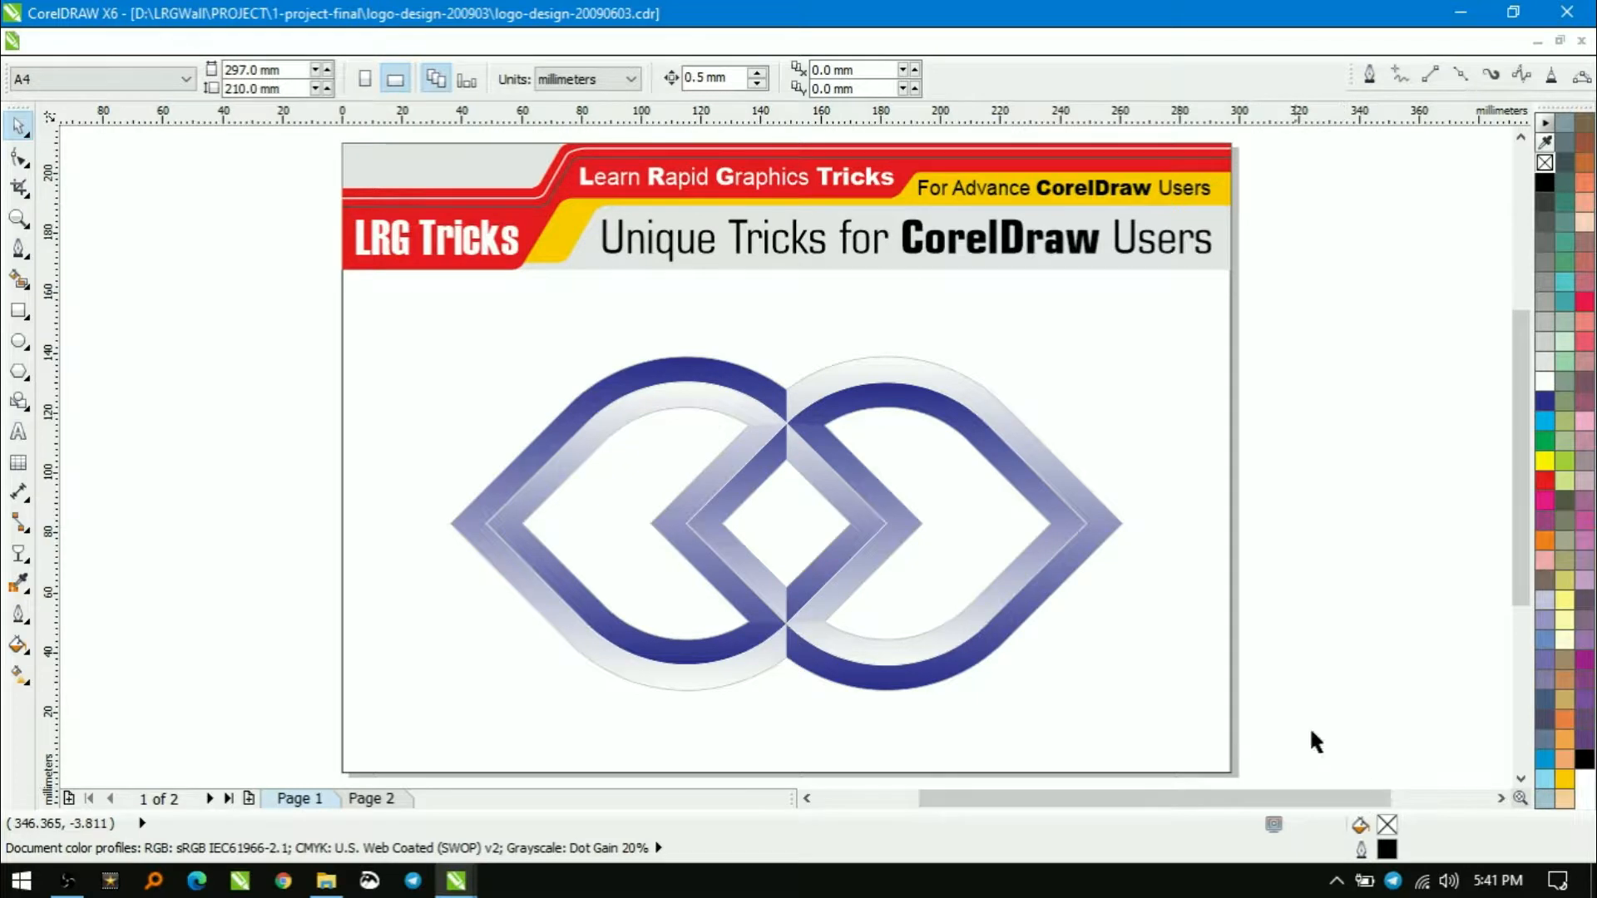
click(549, 439)
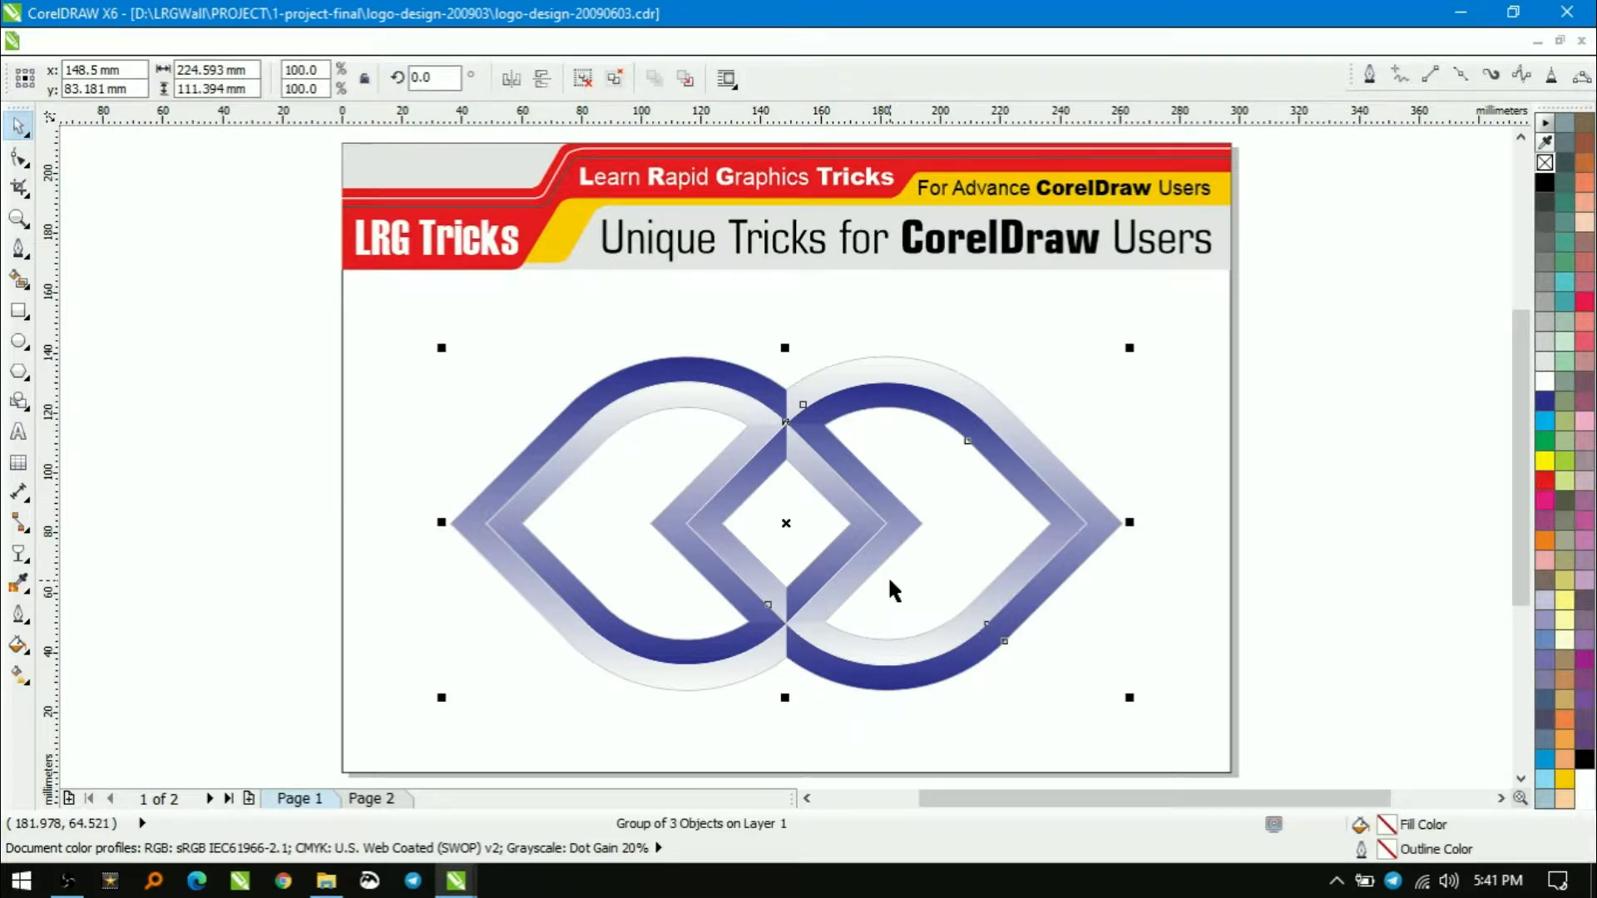
key(shift+F2)
click(1191, 522)
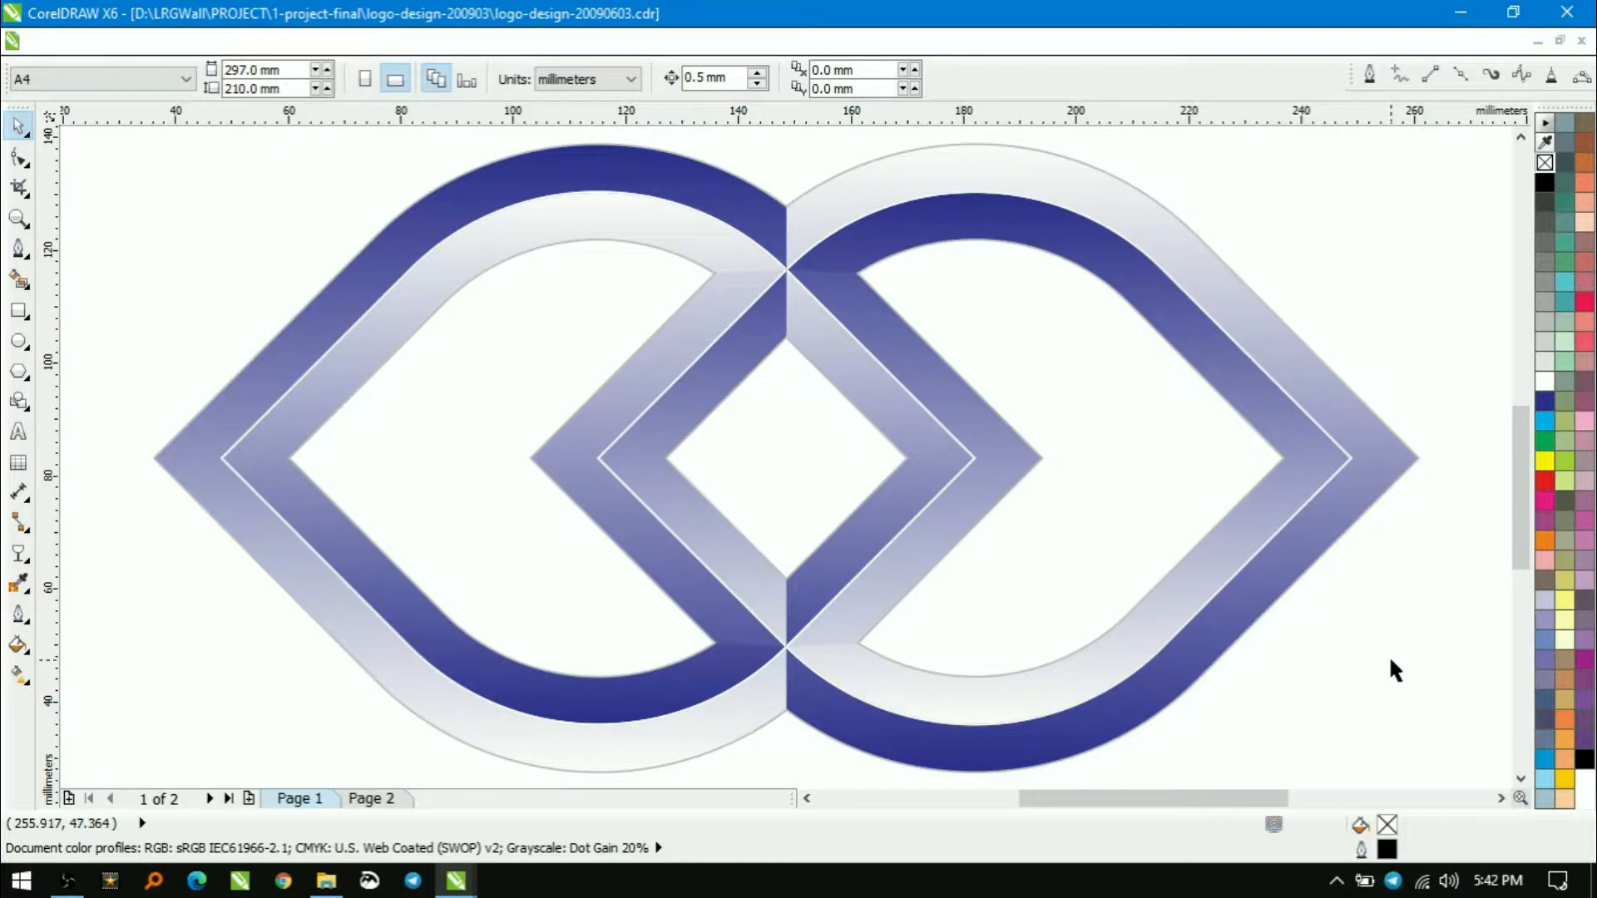
key(shift+F4)
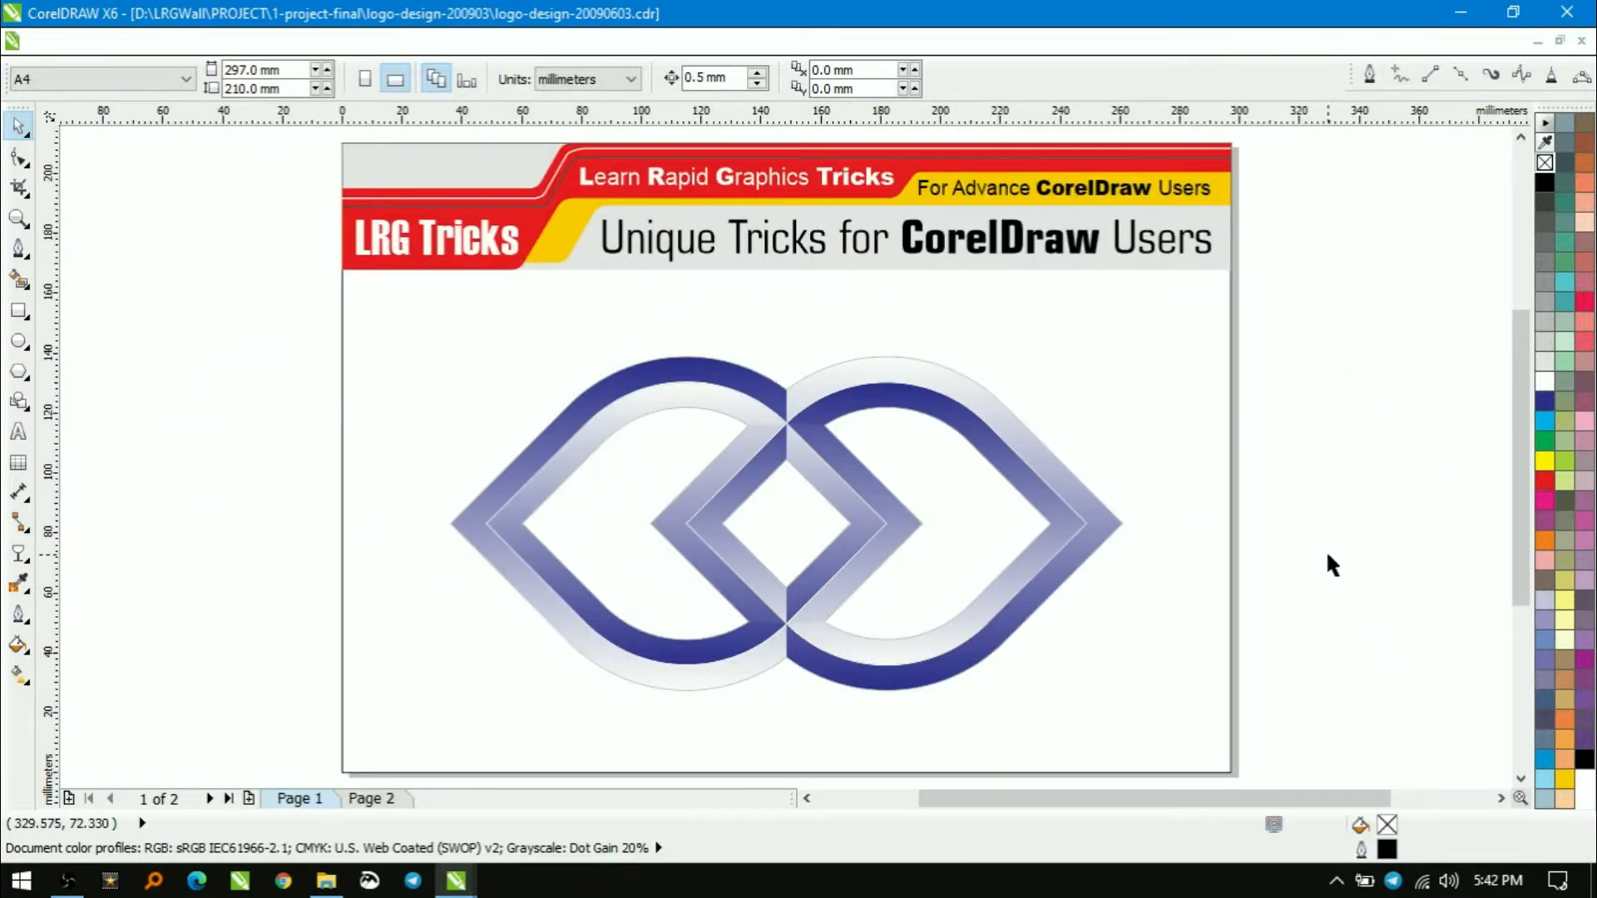